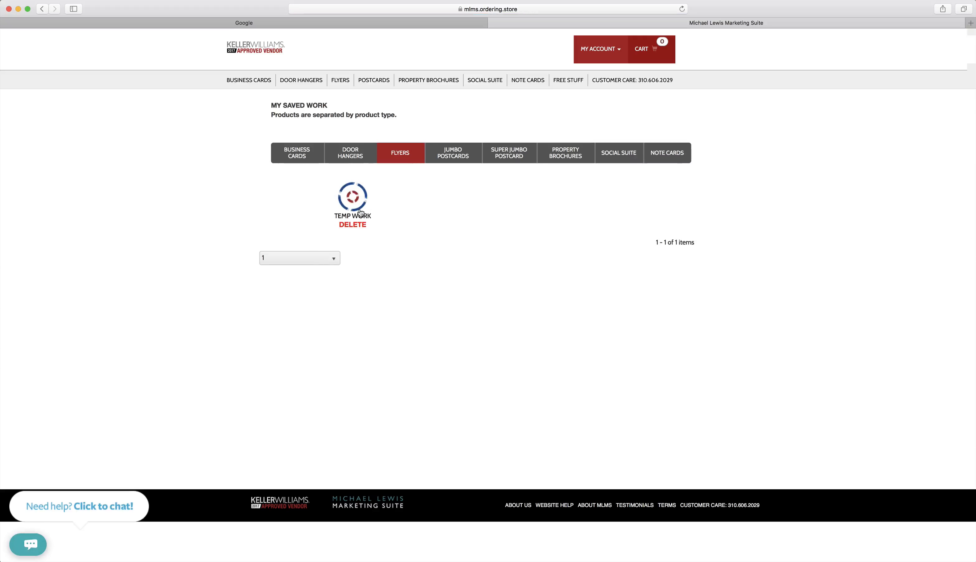
Step: Open the saved flyer TEMP WORK for template editing and look over its front side
click(356, 212)
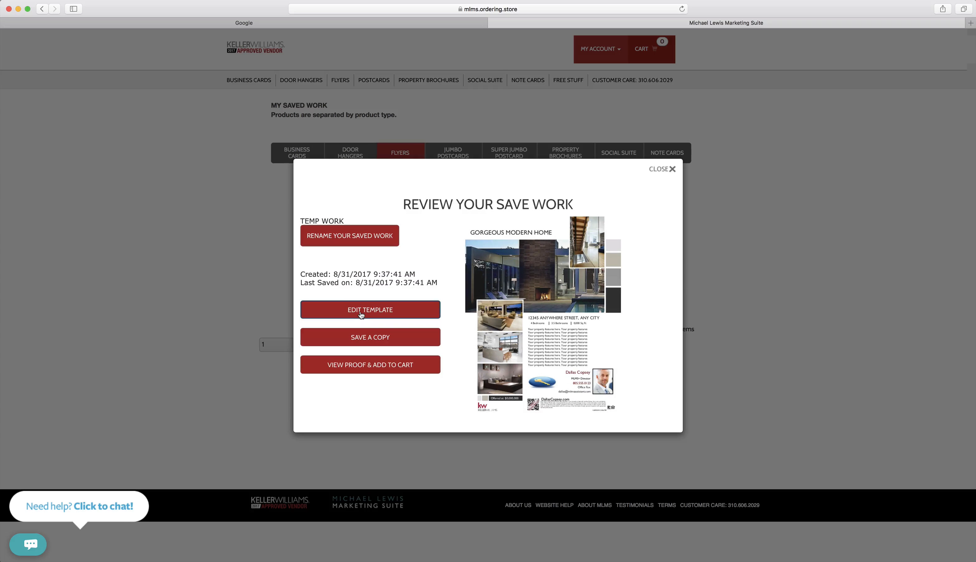
click(360, 316)
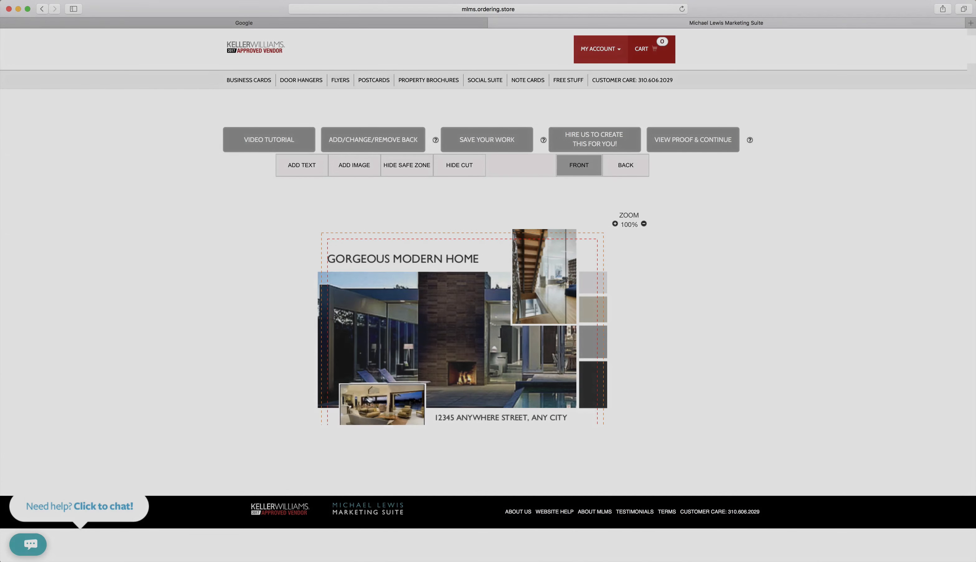
scroll(320, 372, down, 2)
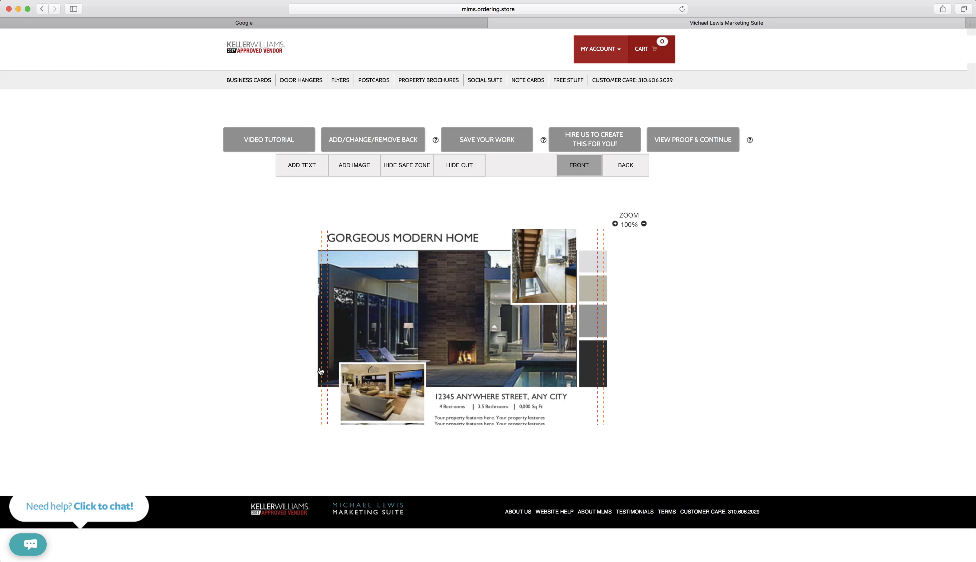
scroll(322, 375, up, 2)
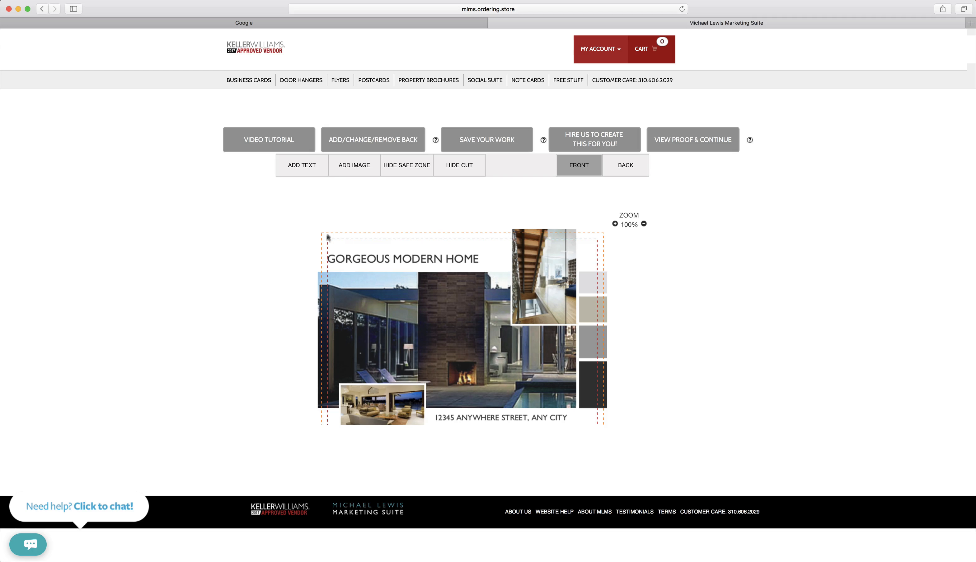
Step: Add a placeholder image, move it over the main house photo, and delete it again
click(355, 167)
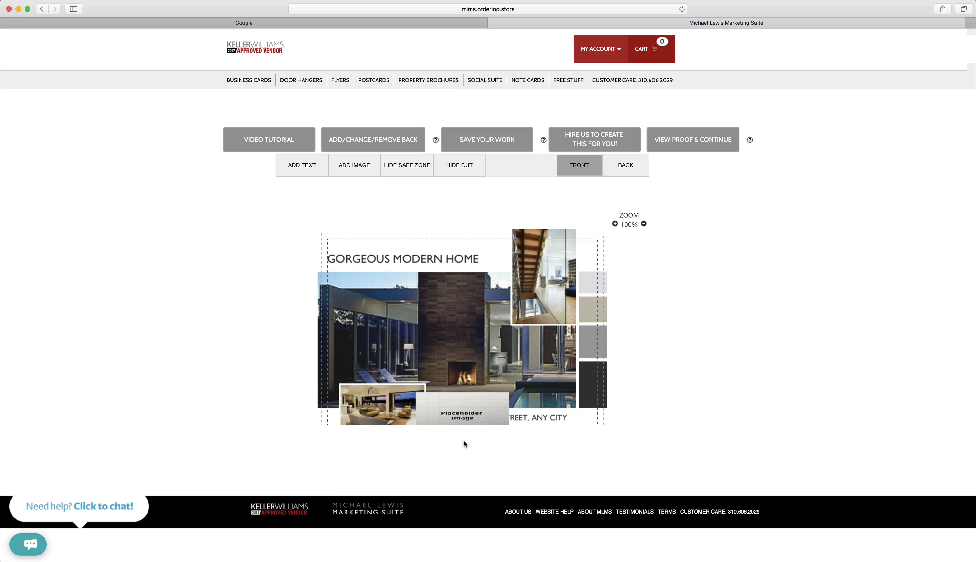
click(463, 411)
drag(462, 411, 450, 331)
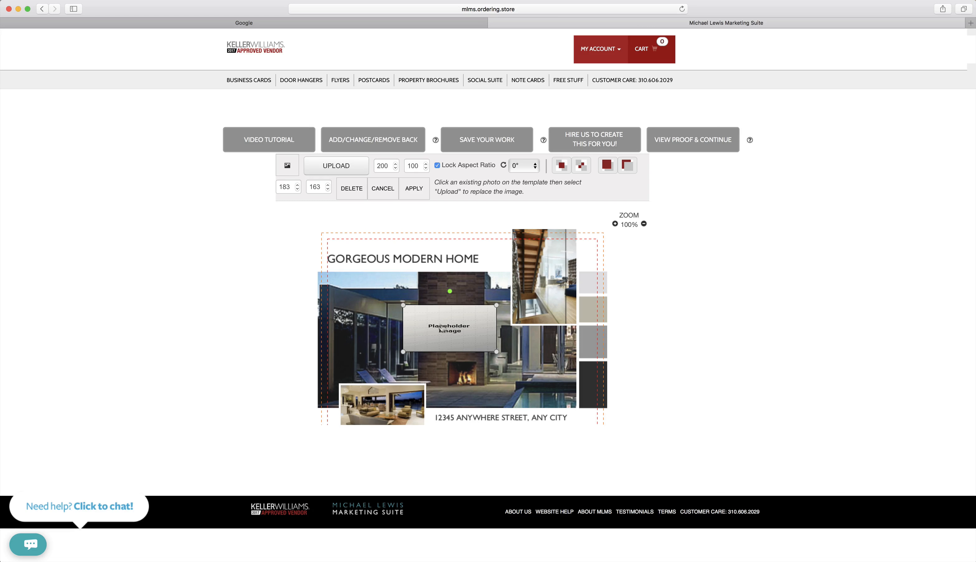
click(356, 190)
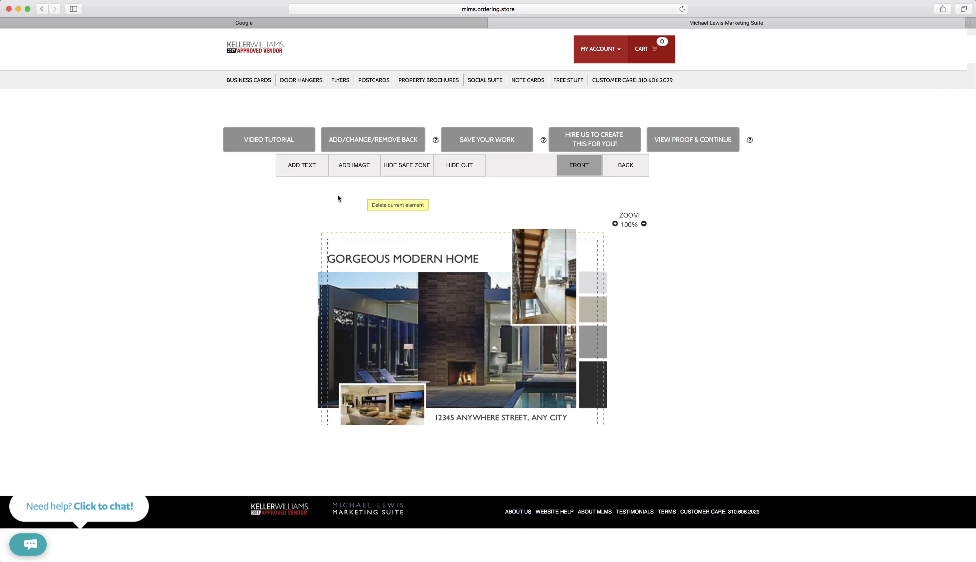
Step: Open the main house photo in the image editor and insert the same image without changing it
scroll(390, 259, down, 2)
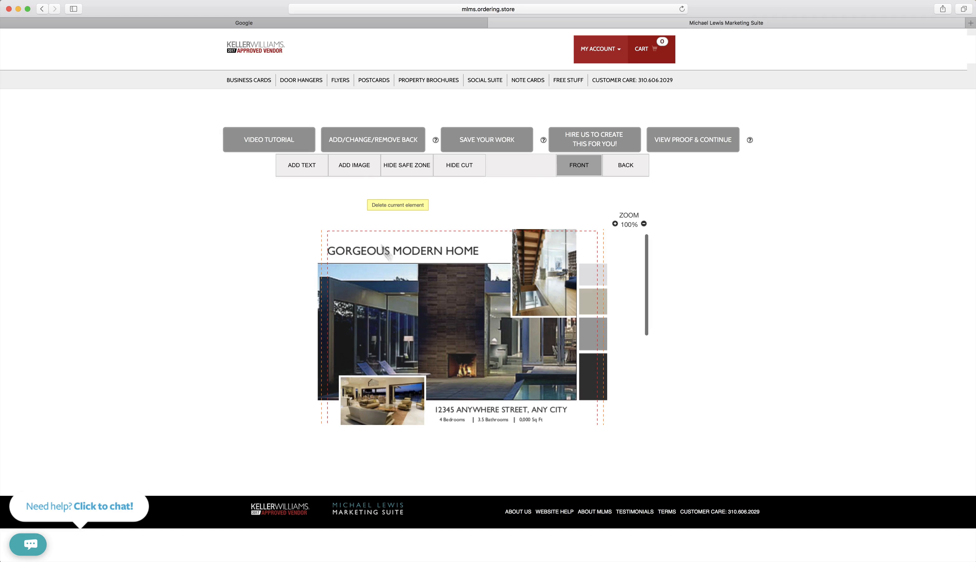
click(438, 282)
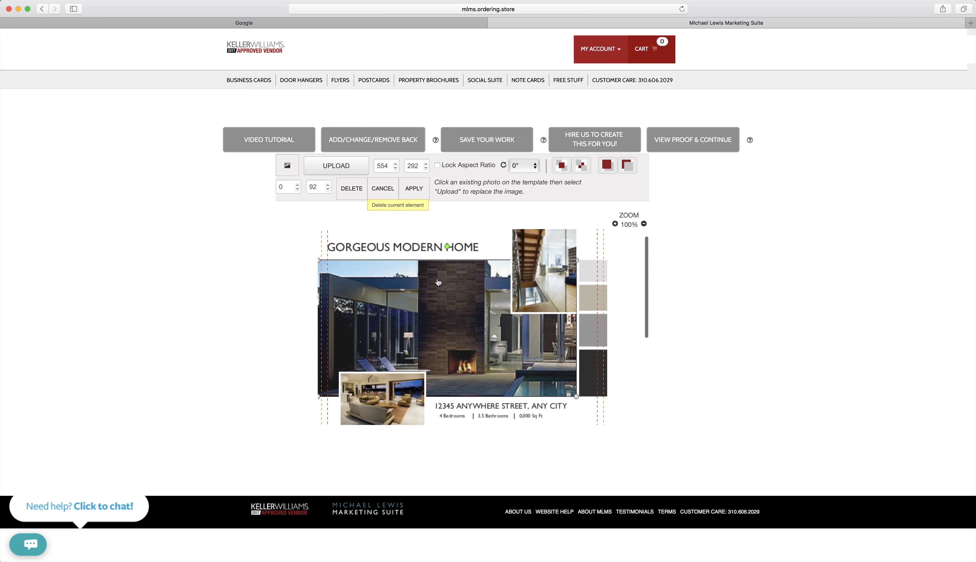
click(336, 165)
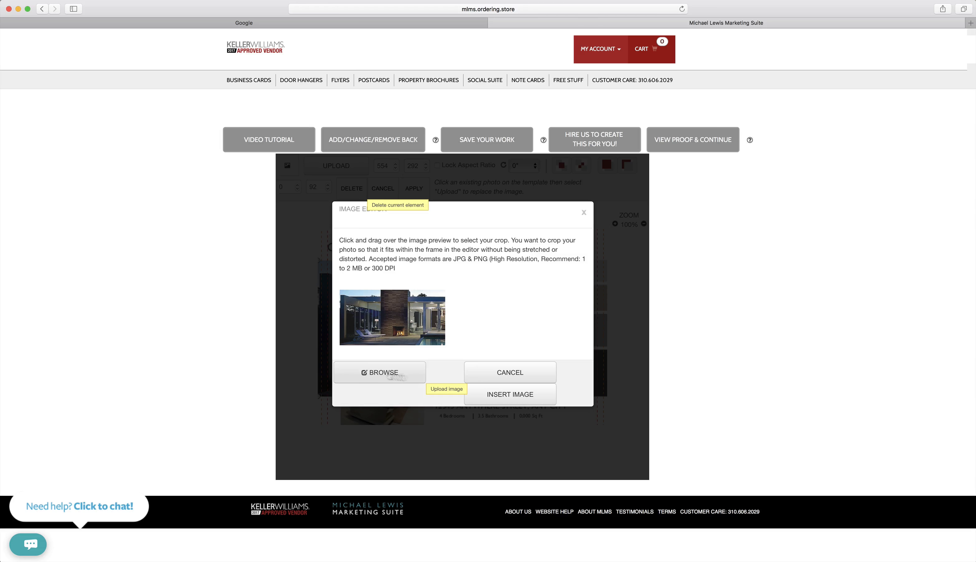
click(504, 396)
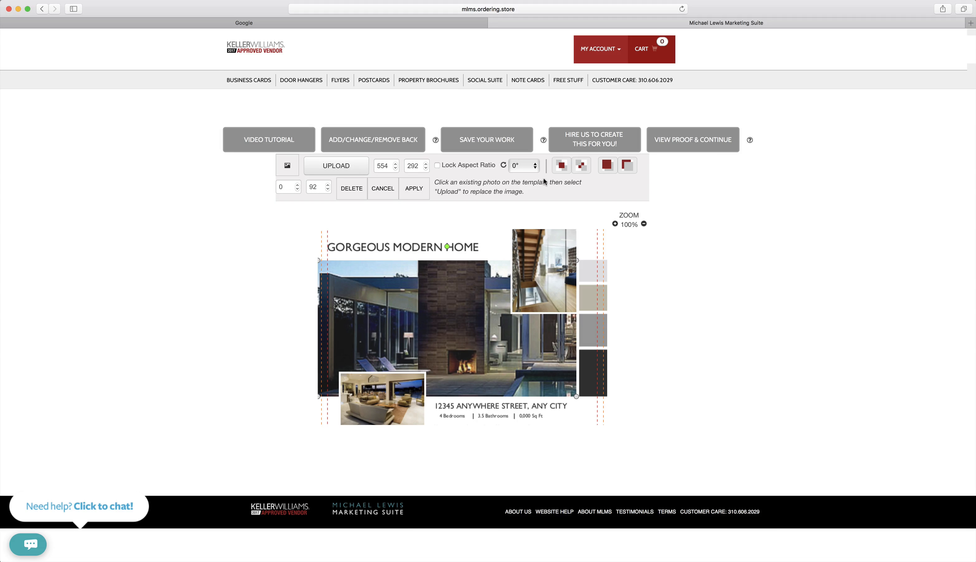
Step: Rotate the main house photo slightly clockwise by its rotation handle and apply the change
click(535, 170)
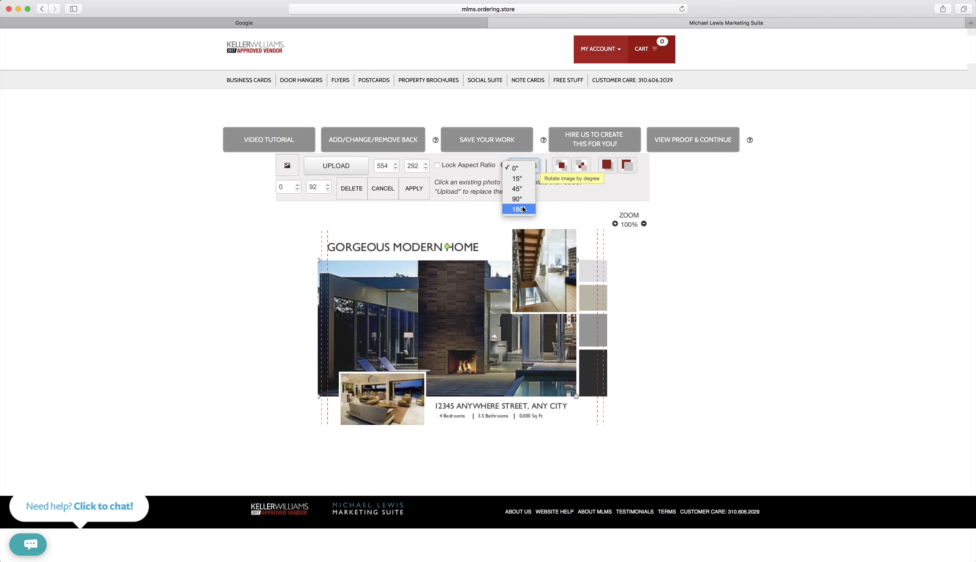
click(447, 246)
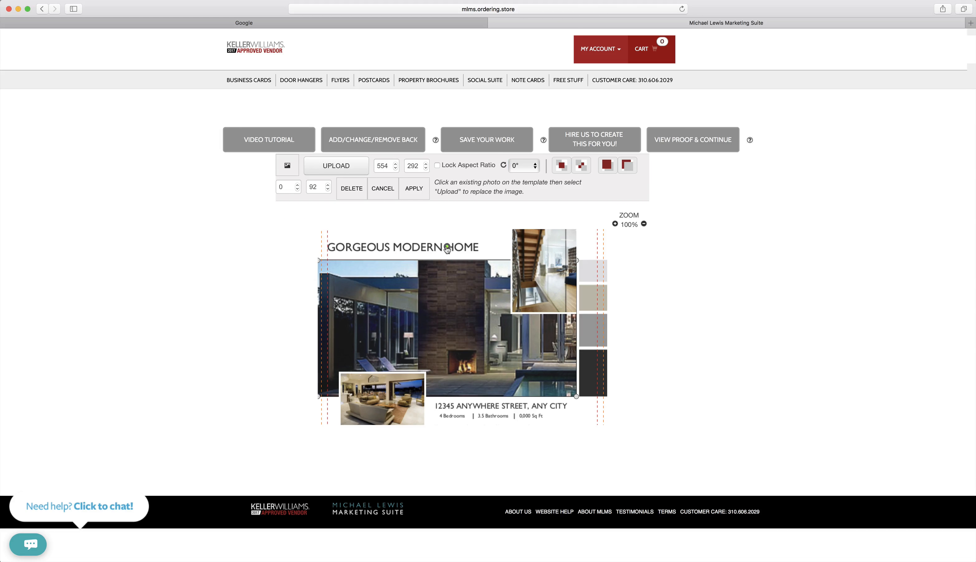
mouse_move(447, 246)
mouse_down()
mouse_move(410, 267)
mouse_move(463, 249)
mouse_move(449, 247)
mouse_up()
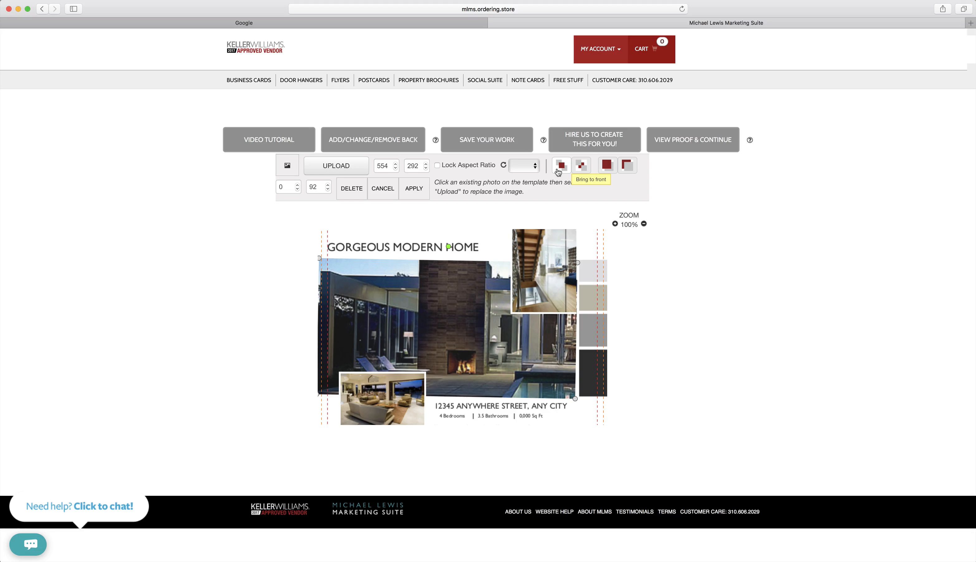
click(576, 171)
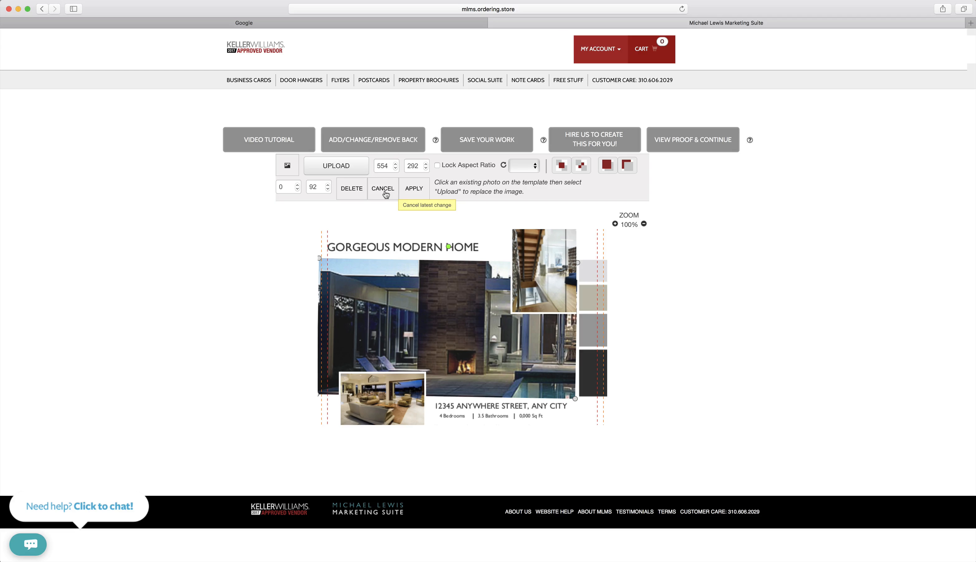
click(410, 197)
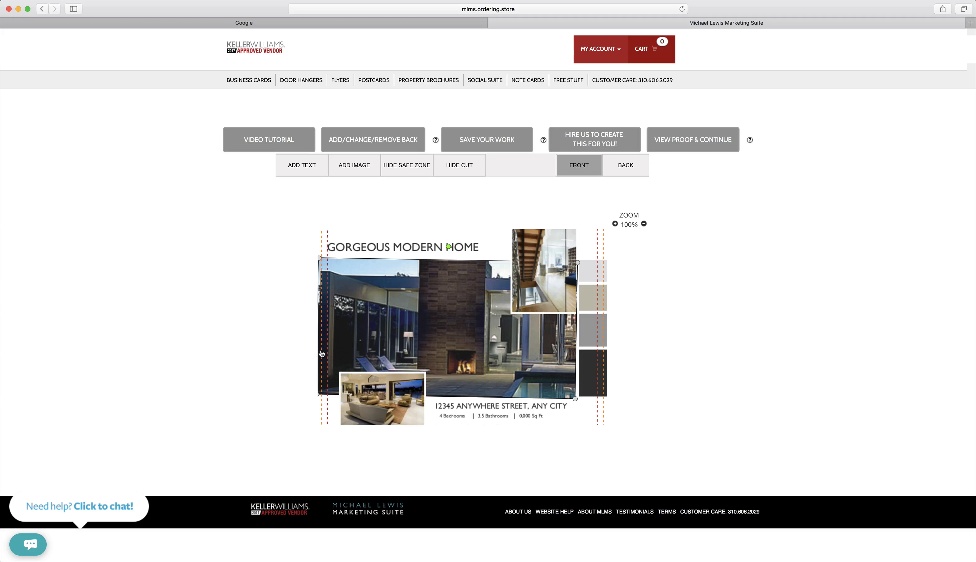
Step: Replace the small living room photo overlapping the main photo's lower-left corner with Straircase.jpeg from the House folder
scroll(321, 354, down, 1)
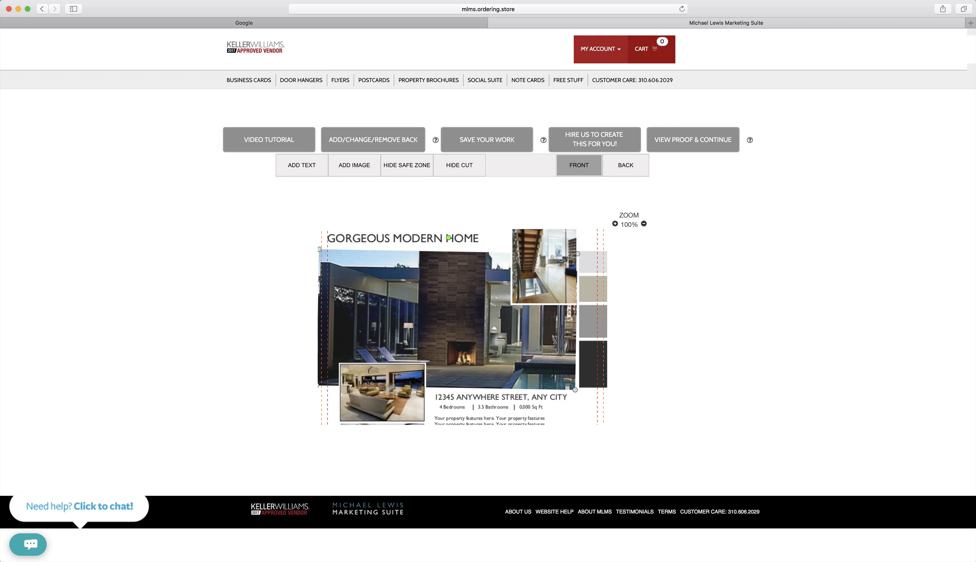
click(356, 397)
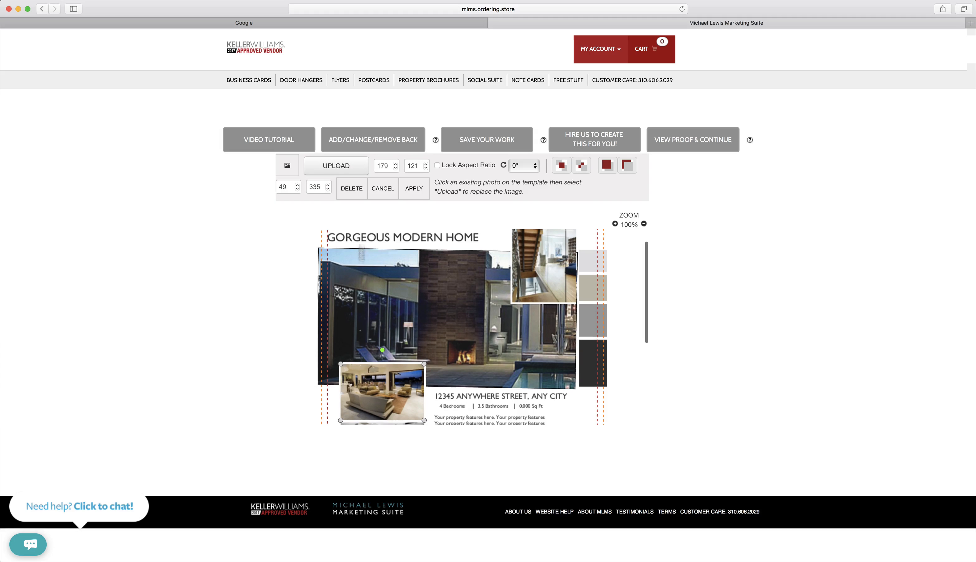
click(340, 171)
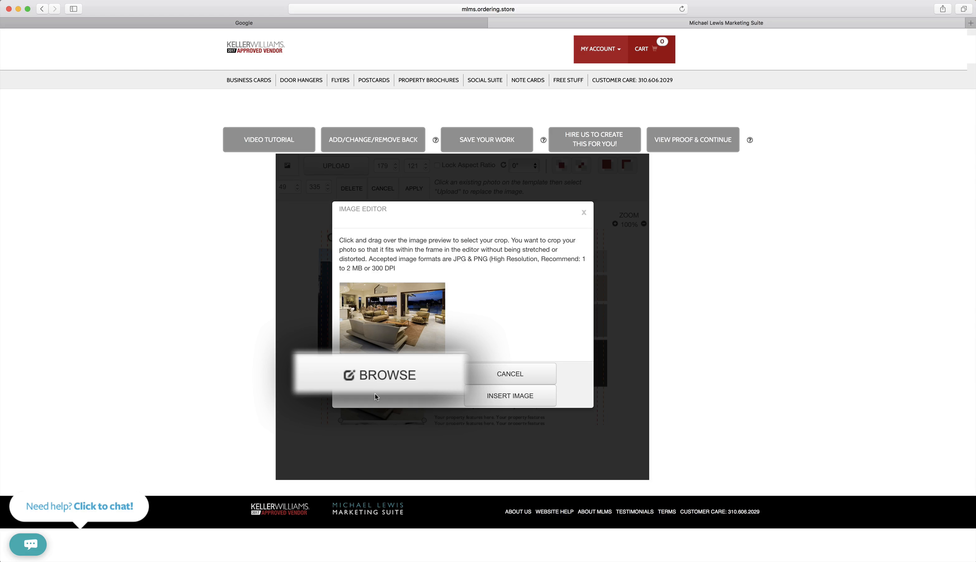
click(373, 383)
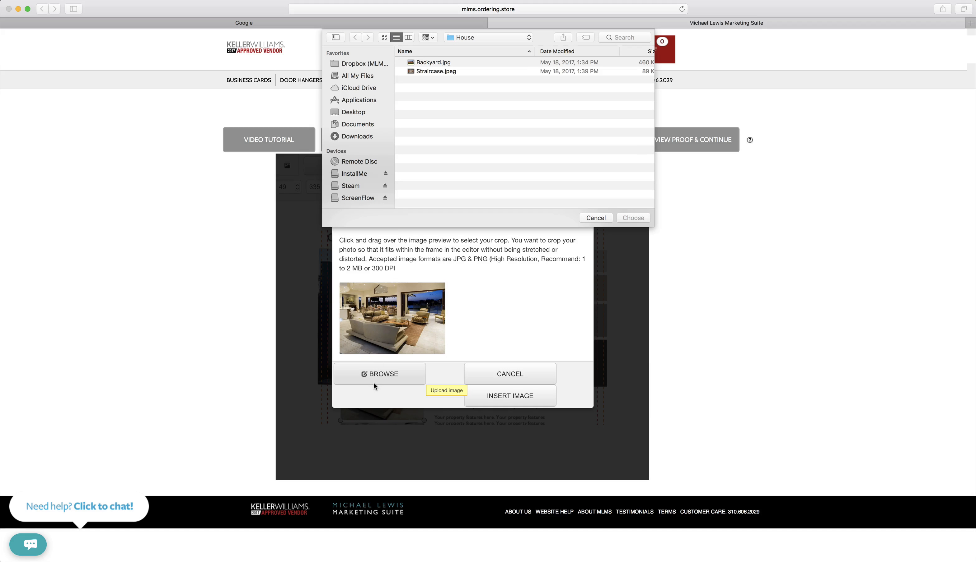
click(430, 72)
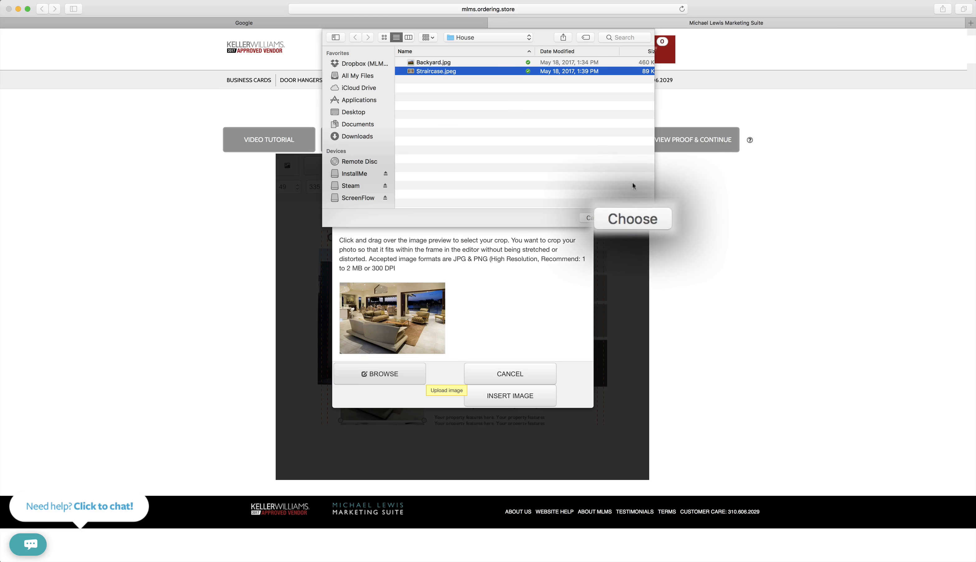
click(632, 218)
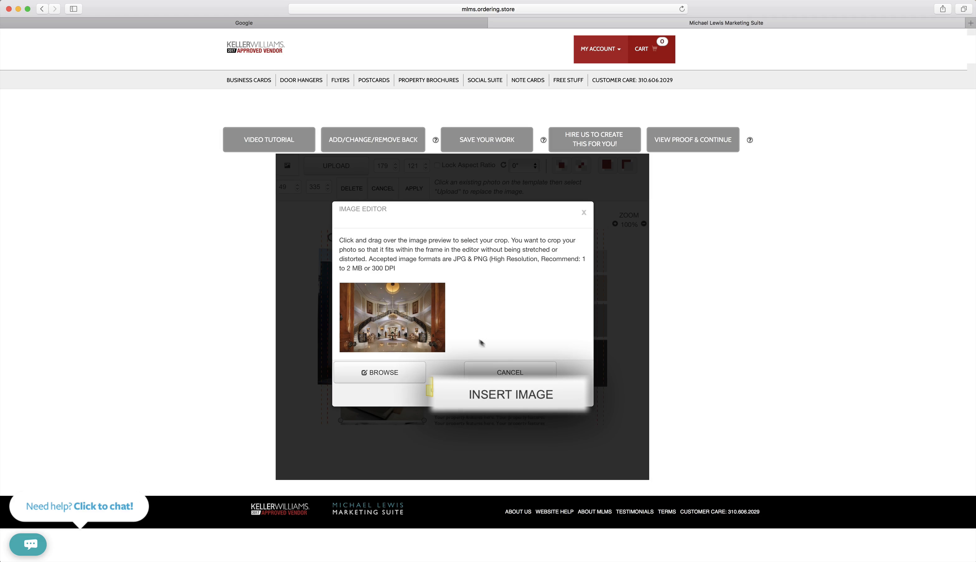
click(516, 399)
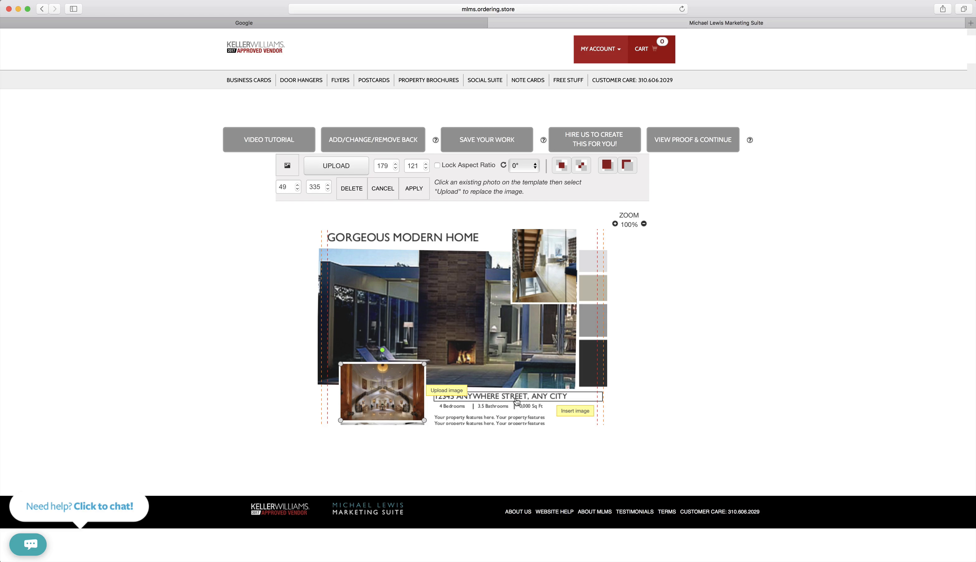
Step: Replace the large main house photo with Straircase.jpeg from the House folder
click(437, 317)
click(336, 166)
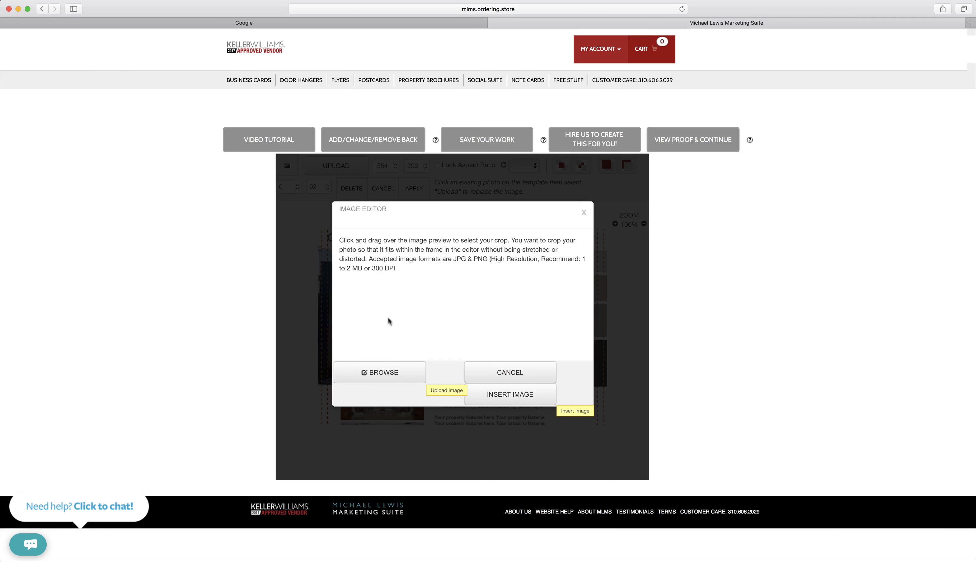
click(390, 373)
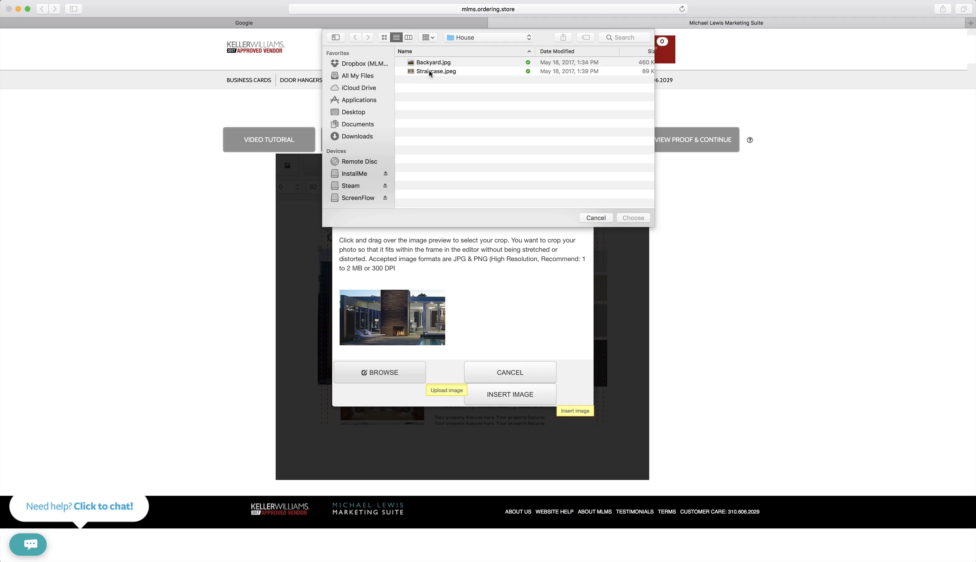
click(429, 71)
click(633, 217)
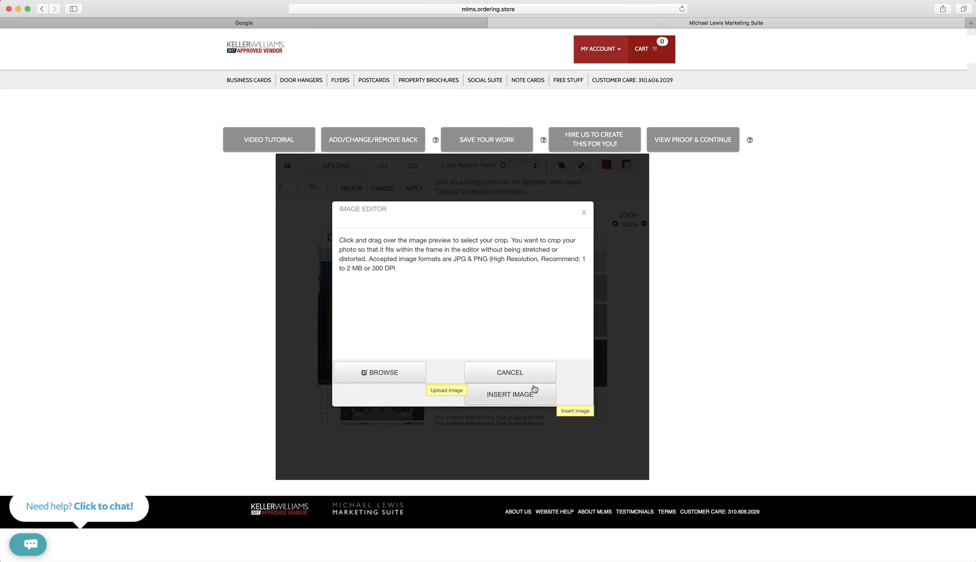
click(534, 389)
Step: Replace the tall wooden stairs photo at the flyer's upper right with Straircase.jpeg from the House folder
click(532, 271)
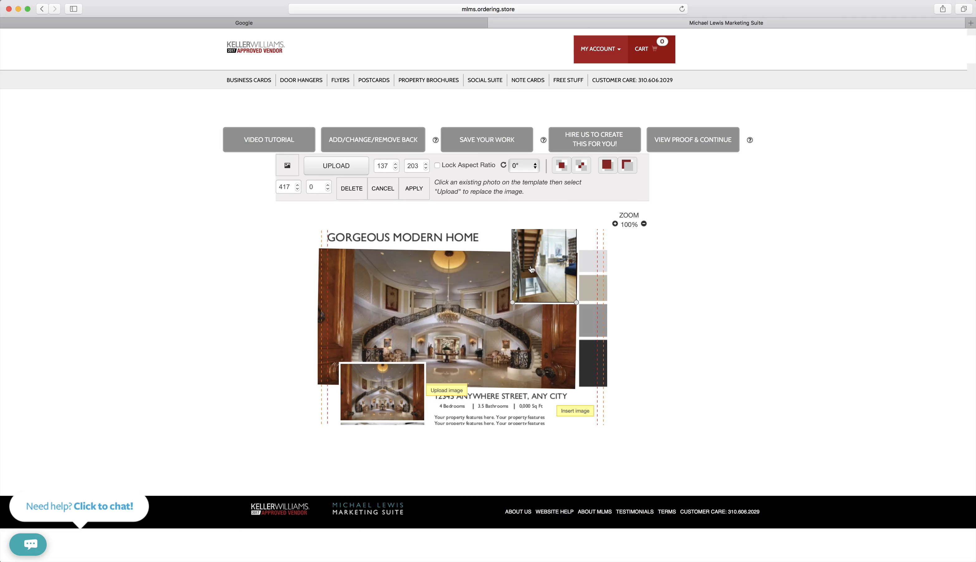
click(369, 167)
click(380, 371)
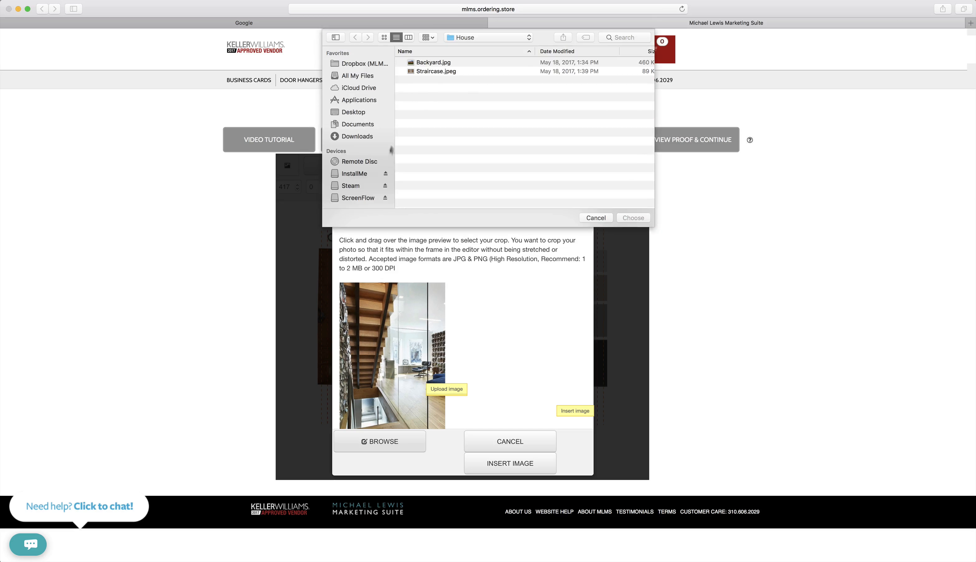
click(437, 73)
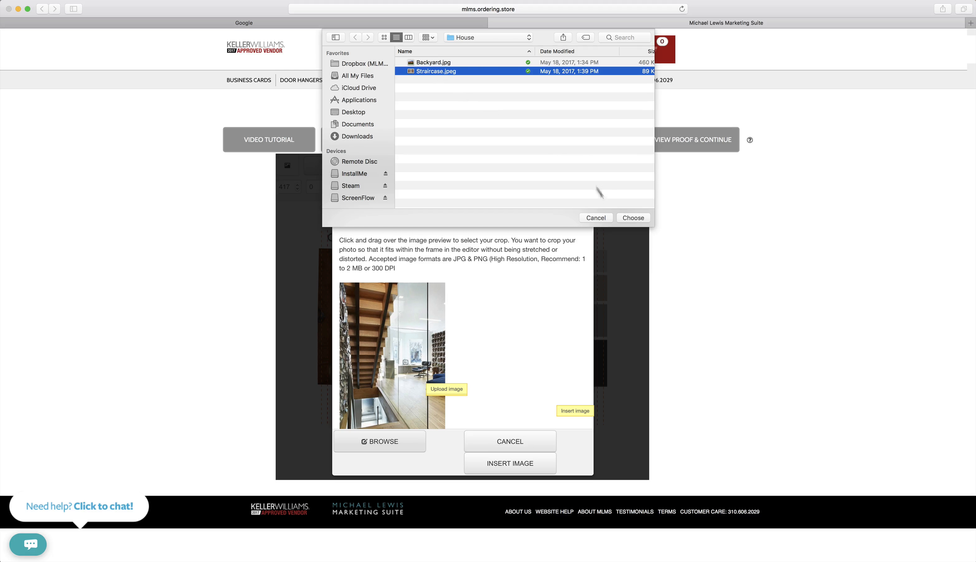
click(632, 218)
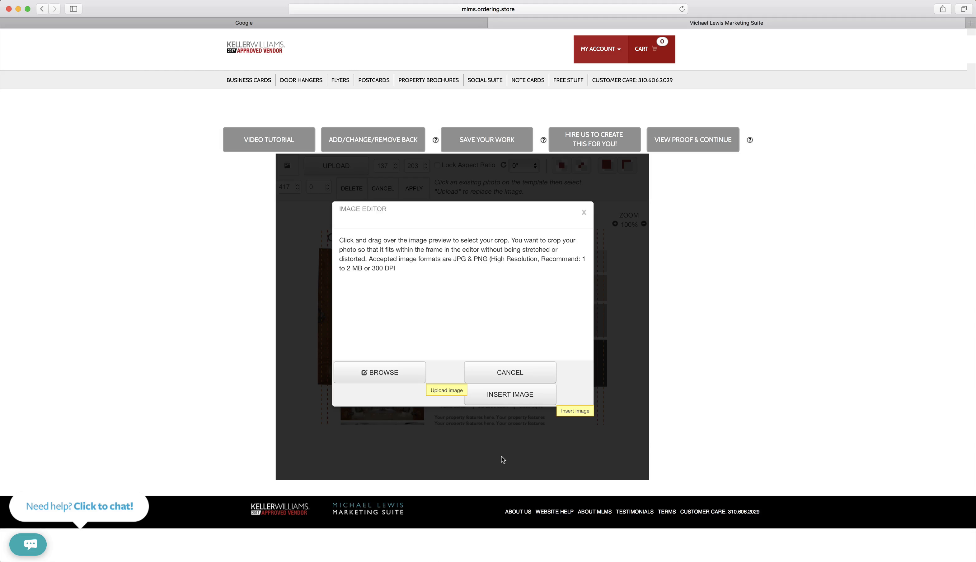
click(508, 398)
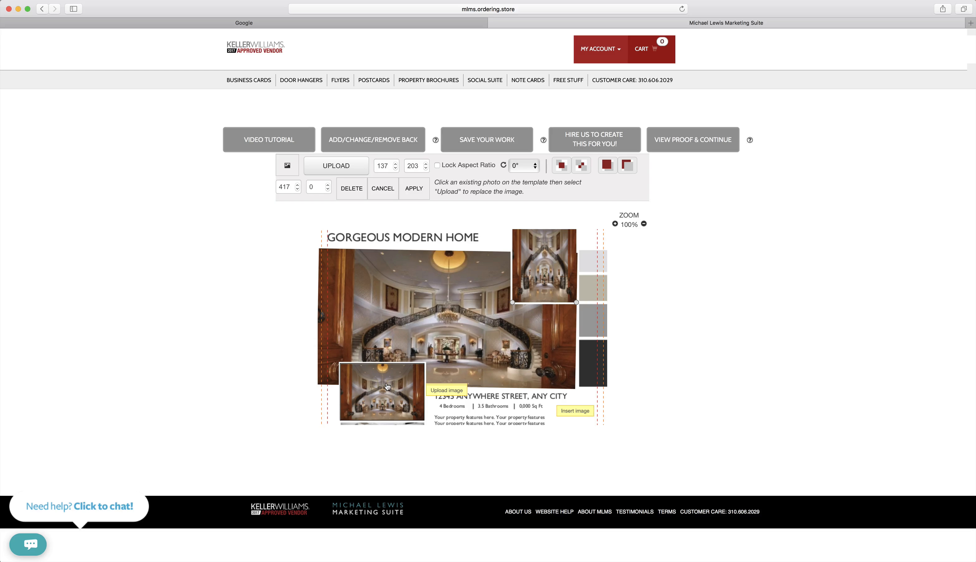
Step: Crop the small staircase photo overlapping the main photo's lower-left corner to nearly its full image and insert it
scroll(386, 388, down, 1)
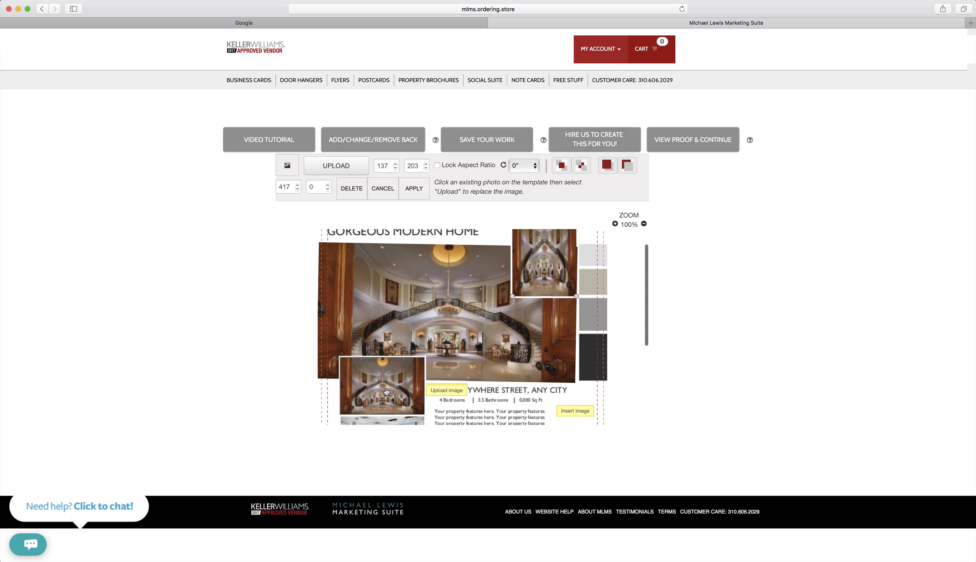
click(386, 392)
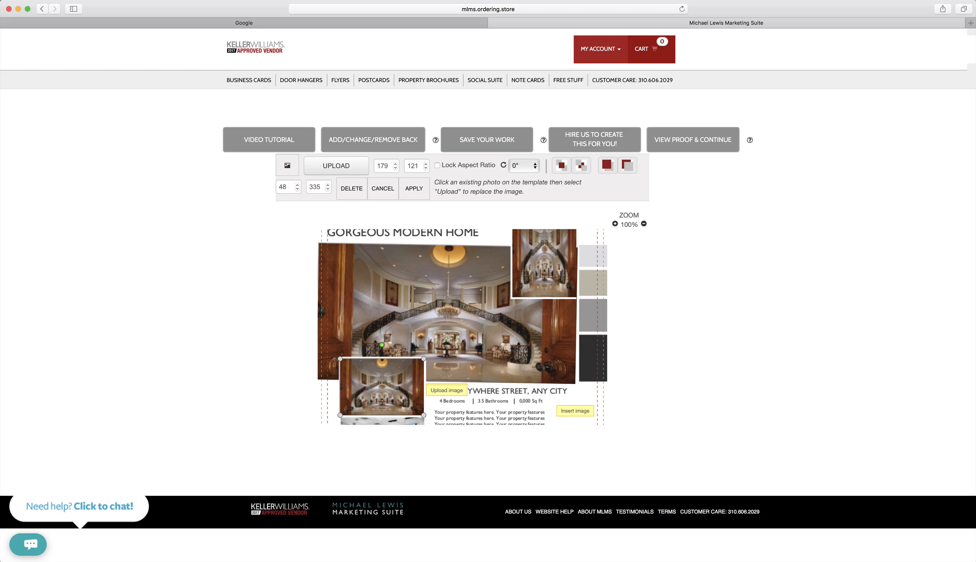
click(349, 166)
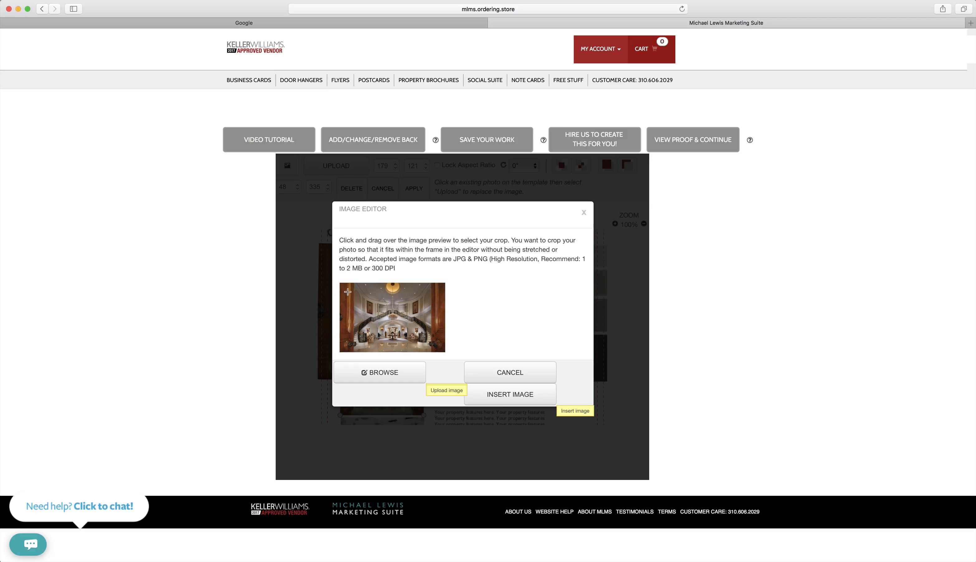
drag(347, 291, 348, 292)
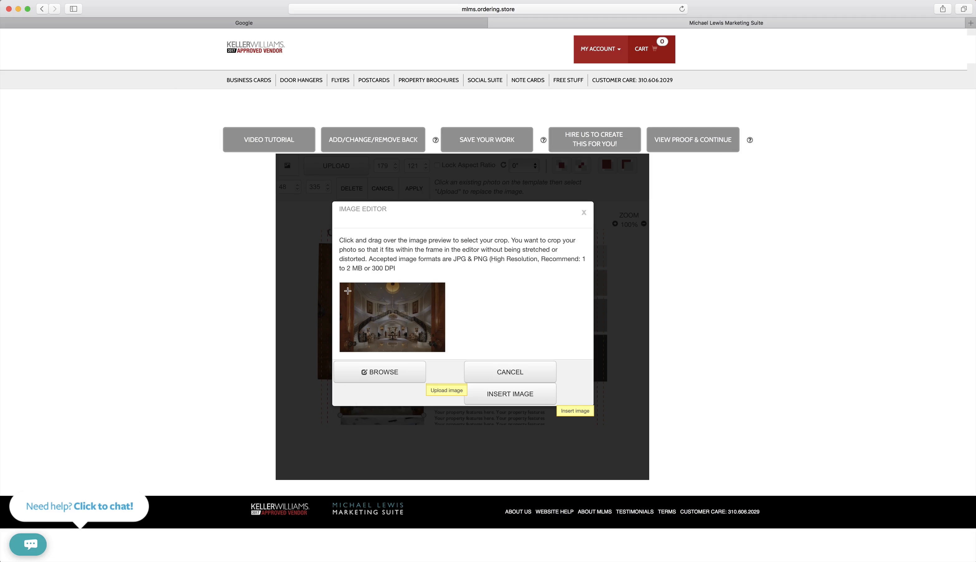
drag(354, 297, 424, 342)
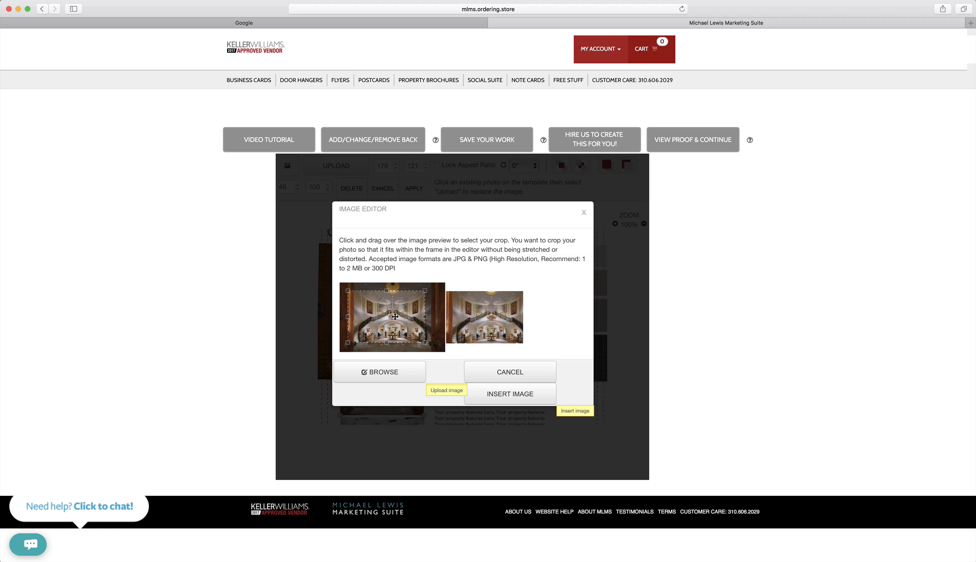
drag(348, 290, 388, 325)
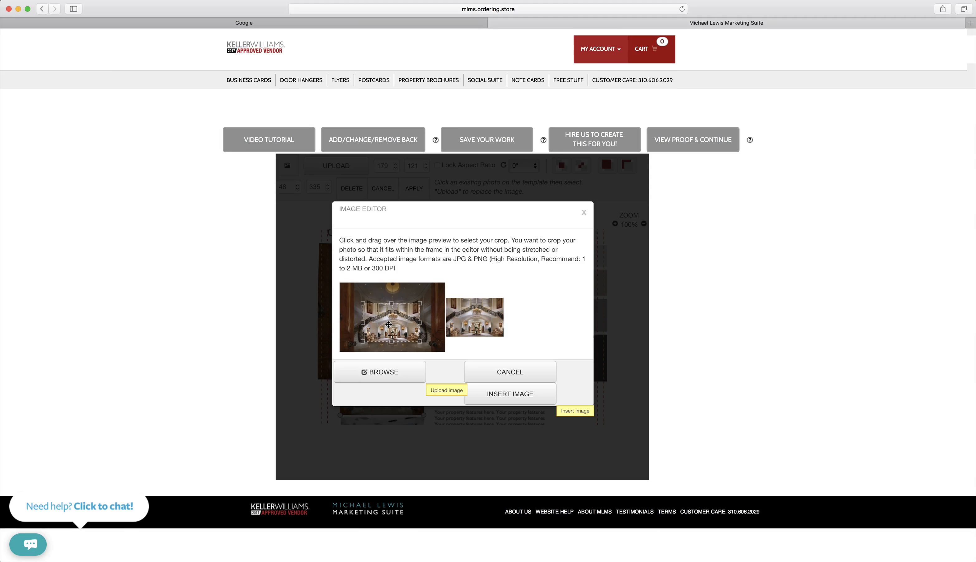
drag(362, 302, 317, 241)
drag(419, 341, 443, 351)
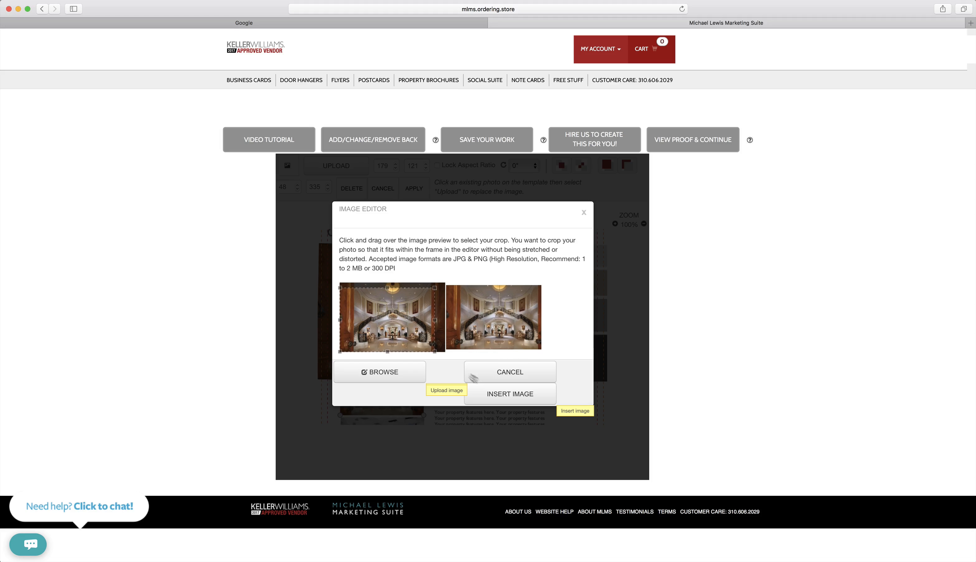
drag(435, 288, 448, 278)
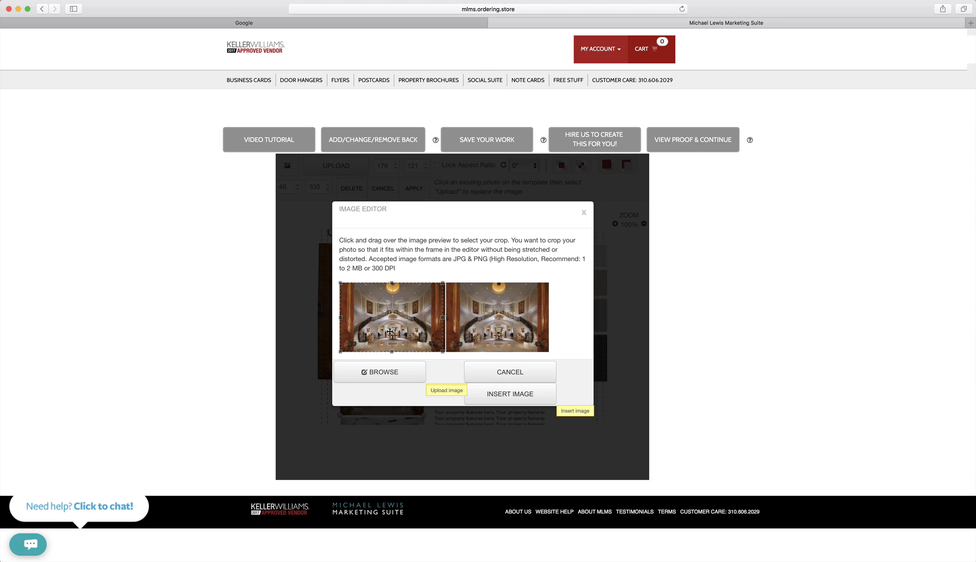
drag(388, 332, 390, 331)
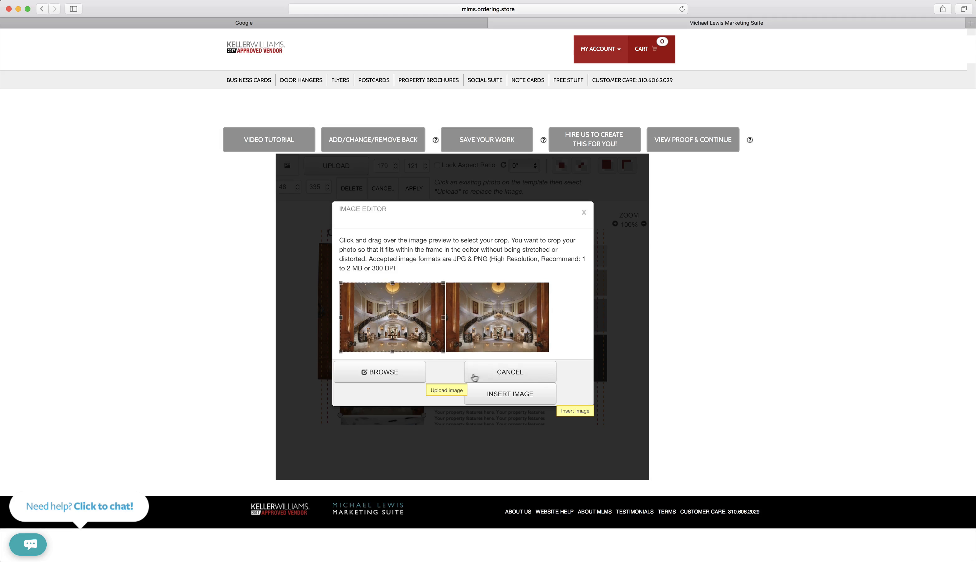
click(486, 385)
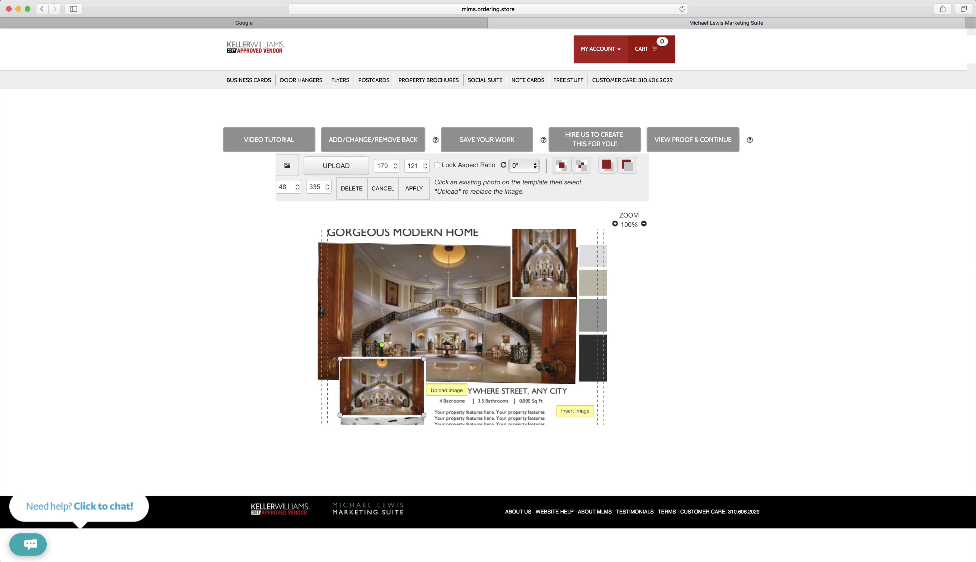
Step: Re-crop the small staircase photo, extending the crop selection to nearly the whole image, and insert it into its frame
click(338, 171)
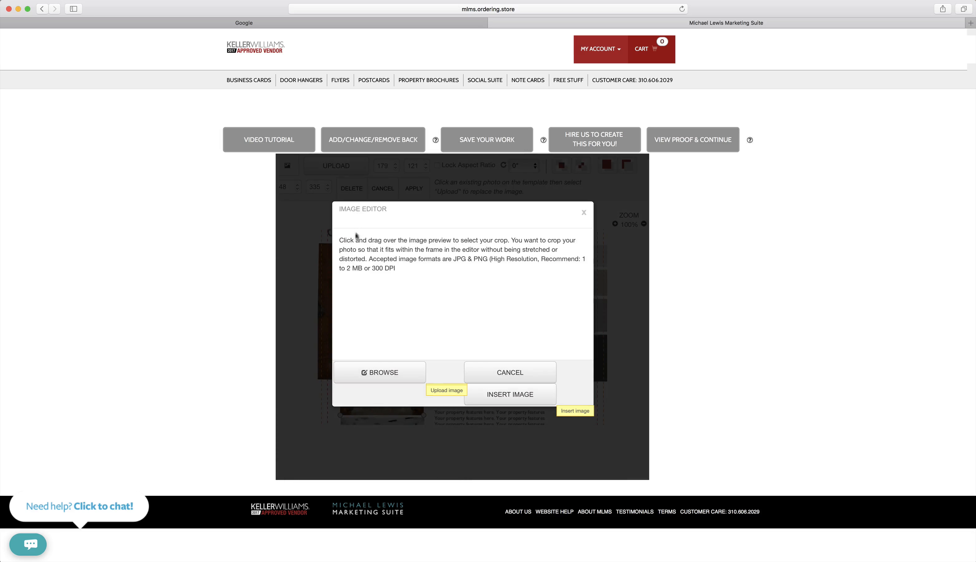
drag(357, 295, 408, 330)
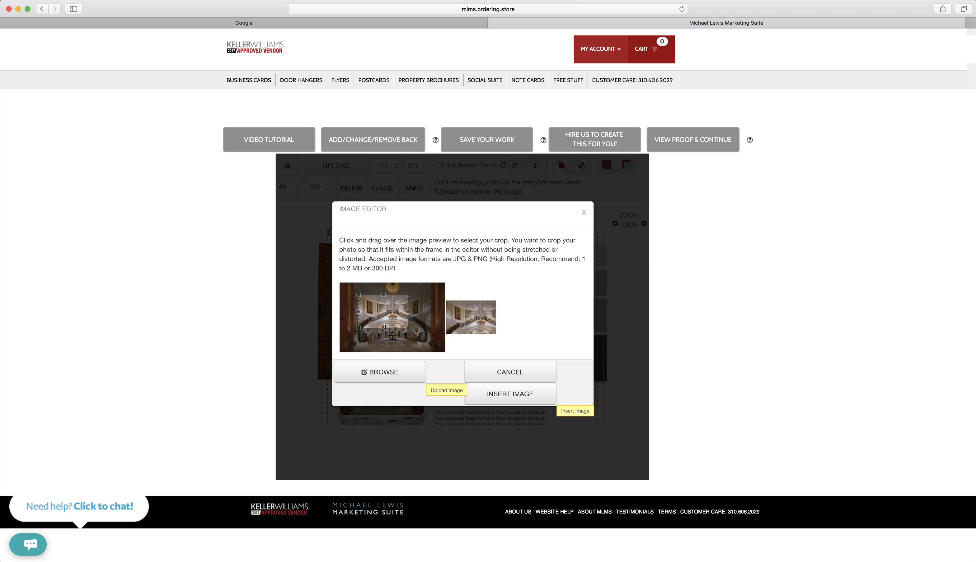
drag(408, 328, 448, 351)
drag(361, 297, 341, 283)
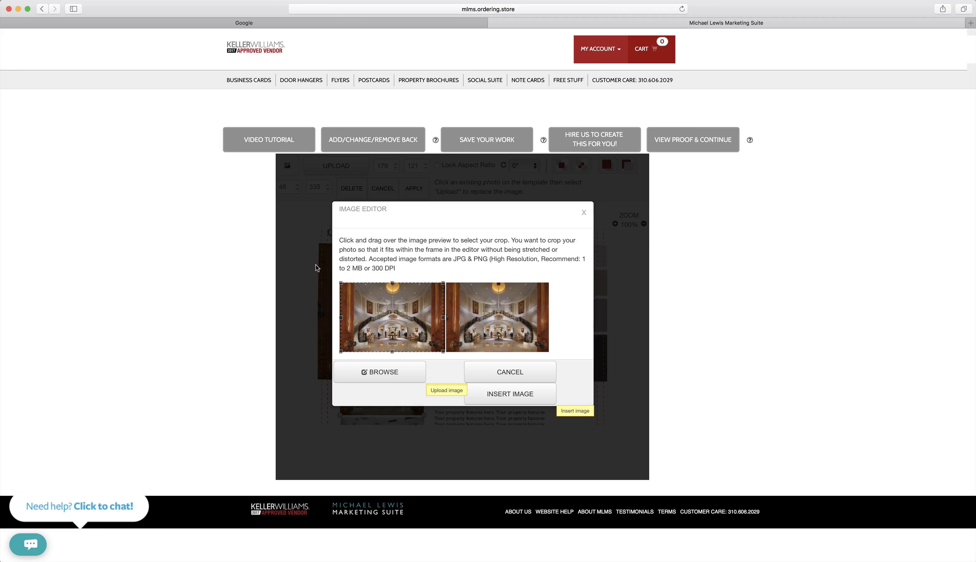
click(507, 394)
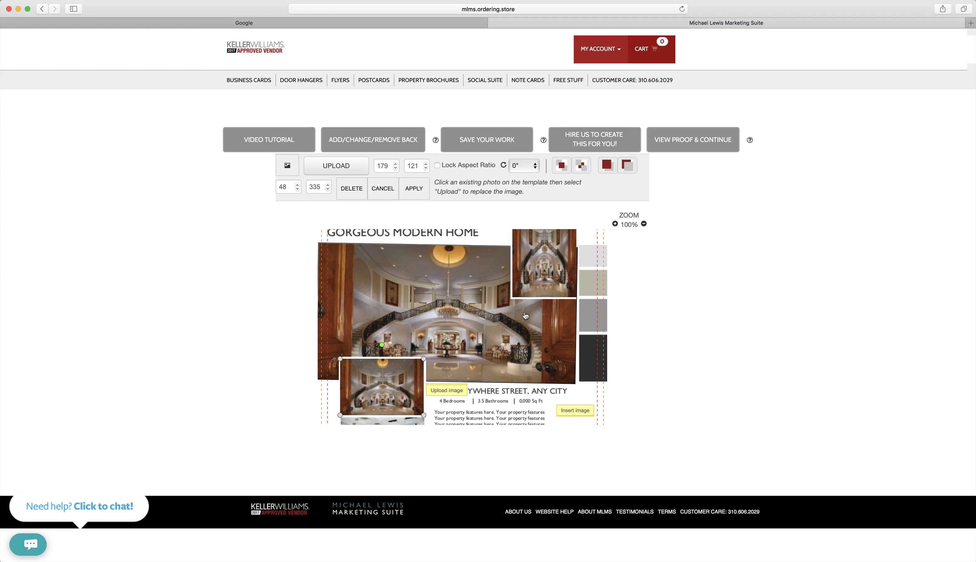
Step: Crop the large main staircase photo to the image's full width, leaving out the strip along its top edge, and insert it
click(472, 322)
click(328, 167)
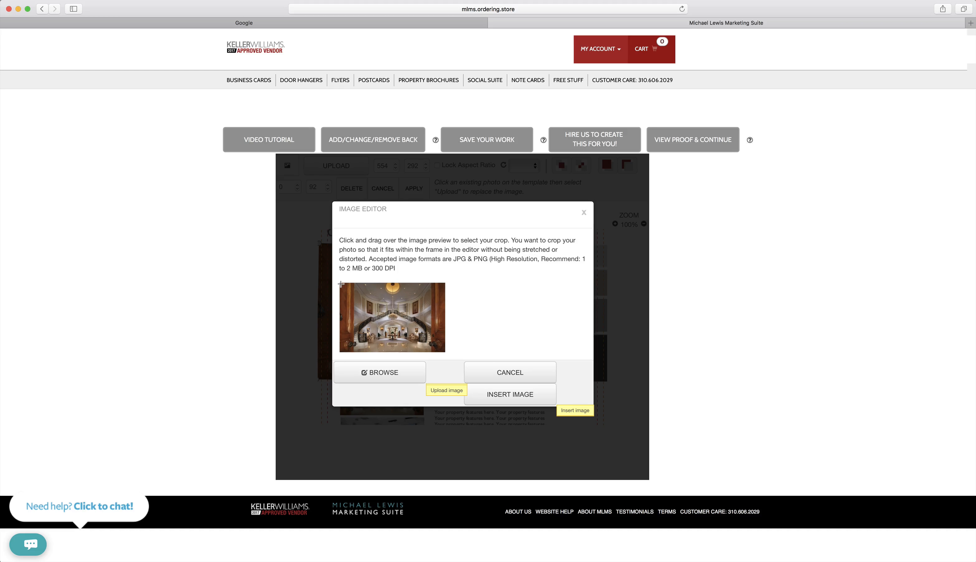
drag(341, 284, 422, 343)
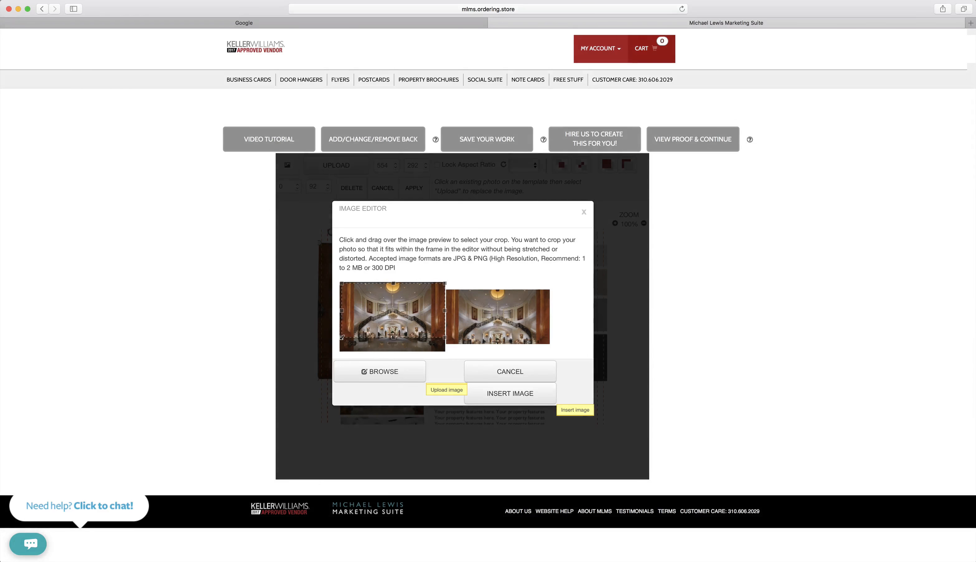
drag(341, 338, 335, 342)
drag(399, 305, 397, 318)
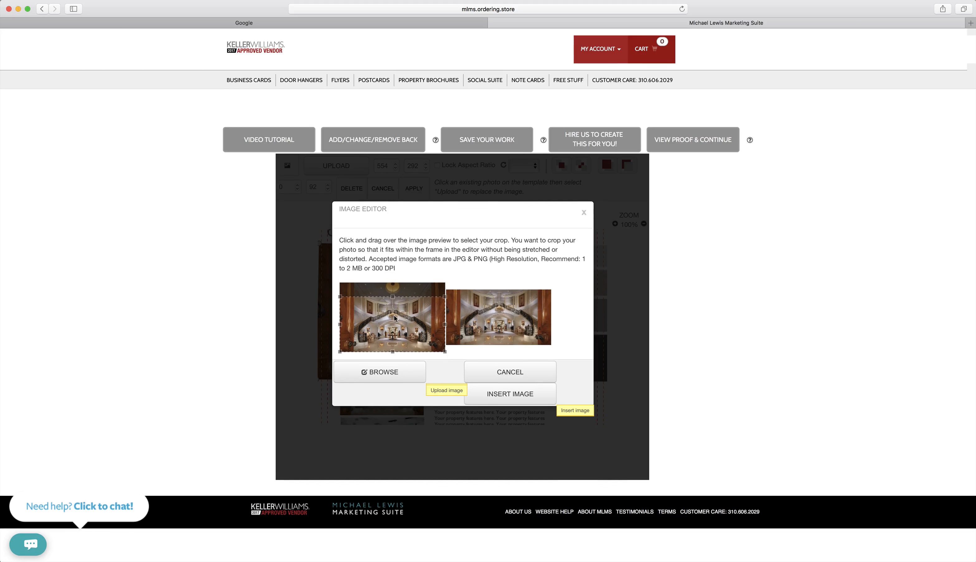
click(513, 395)
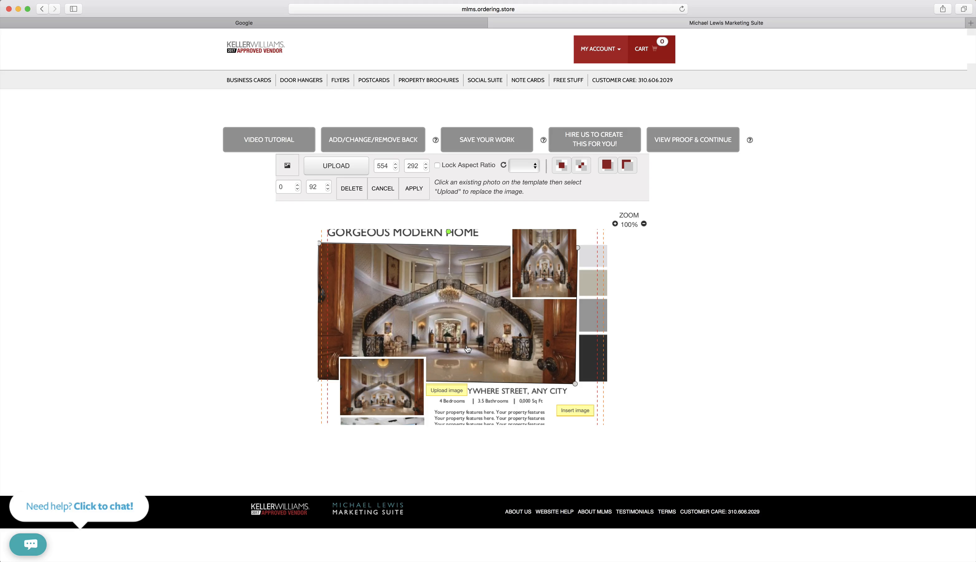
Step: Crop the tall photo at the flyer's upper right to a full-height portrait section from the staircase image's centre and insert it
click(534, 276)
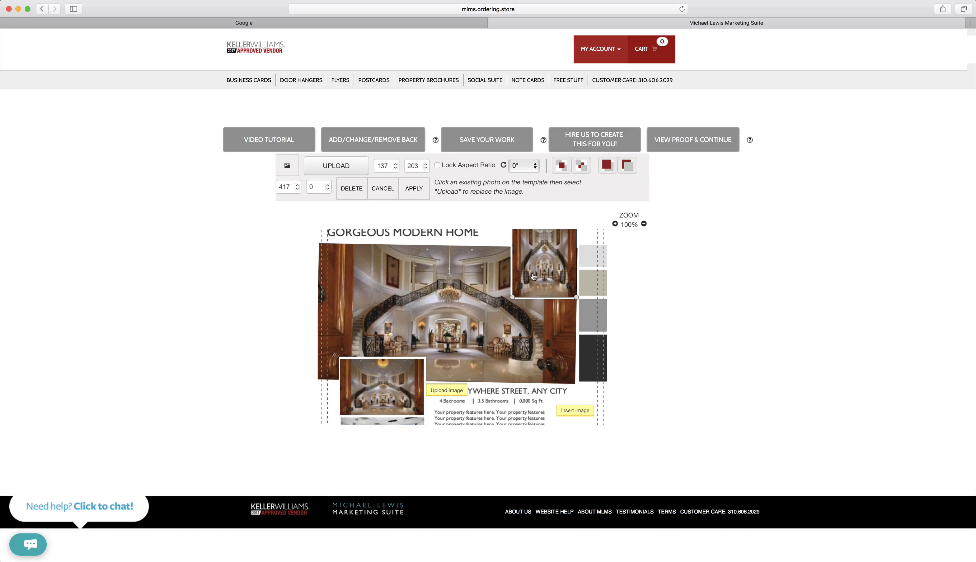
scroll(507, 272, up, 2)
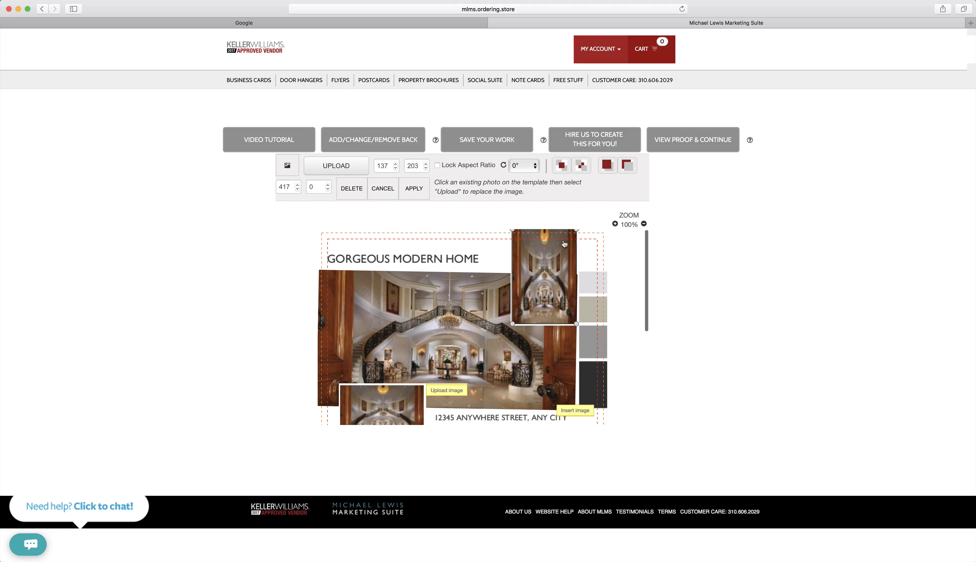
click(353, 170)
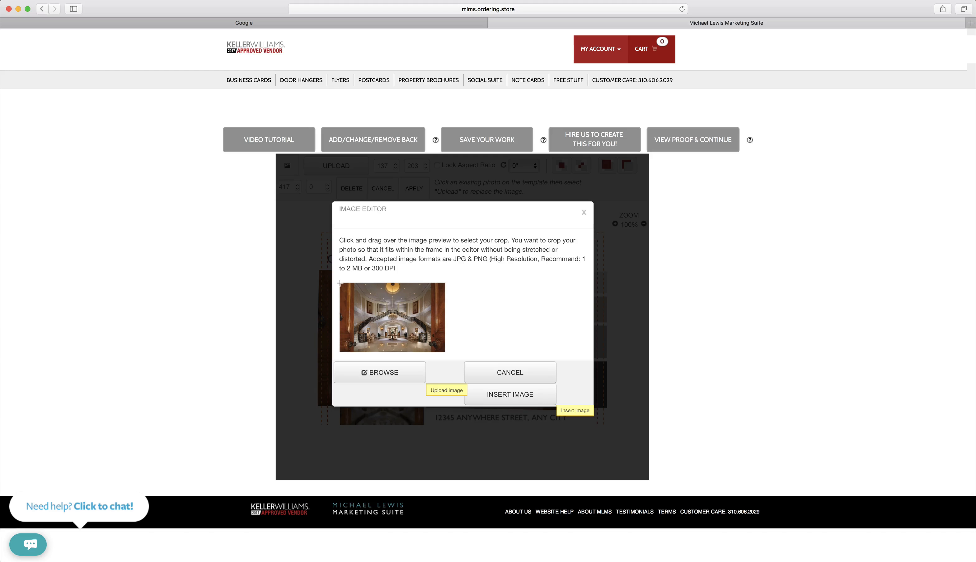
drag(339, 282, 386, 344)
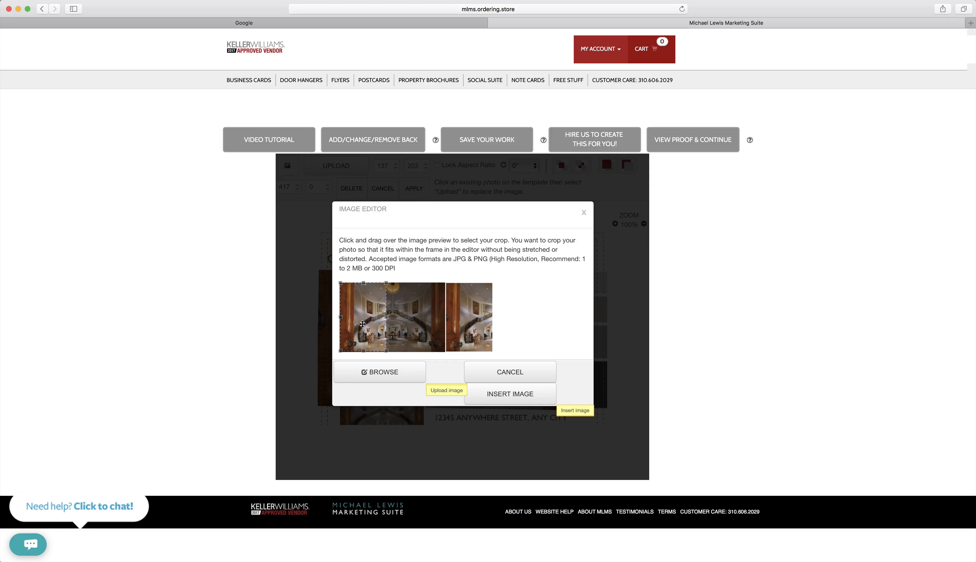
drag(363, 324, 390, 327)
scroll(390, 327, down, 1)
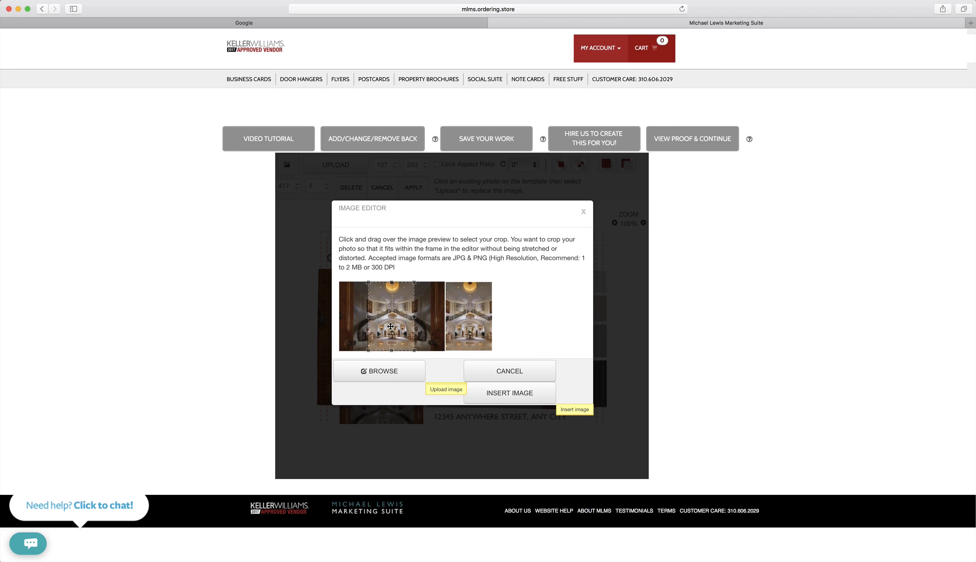
click(503, 403)
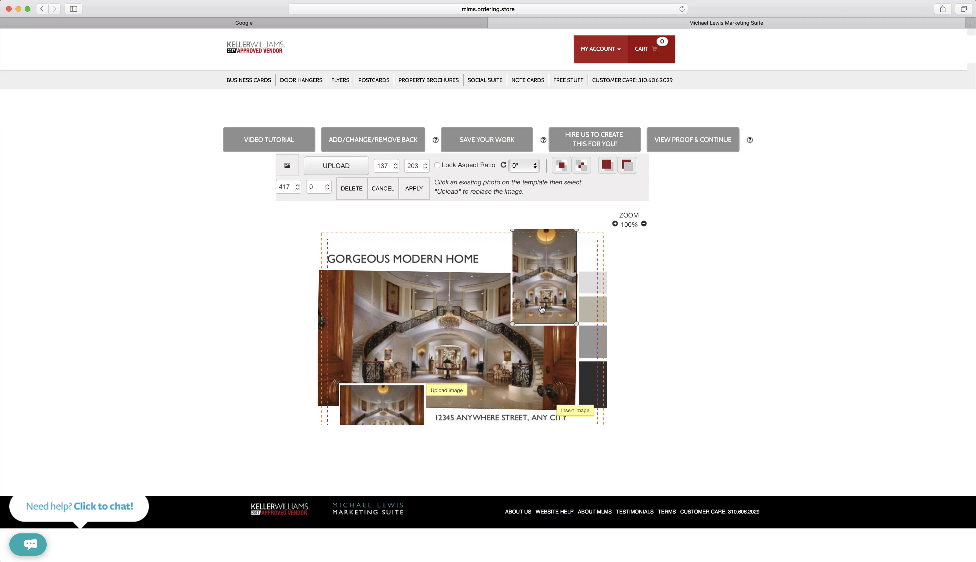
Step: Delete the large main photo and add a new placeholder image in its empty area at about X 29, Y 117
scroll(539, 311, down, 1)
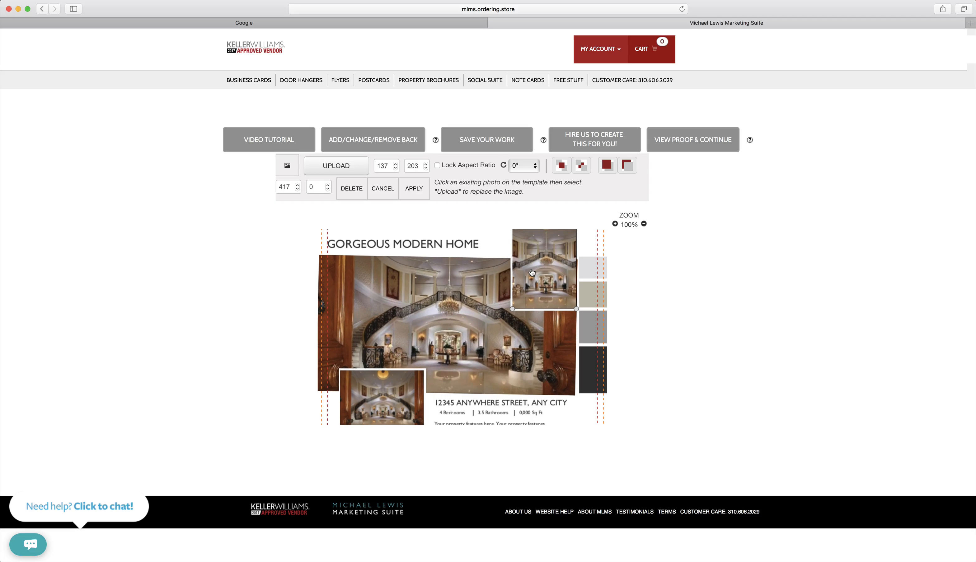
click(381, 303)
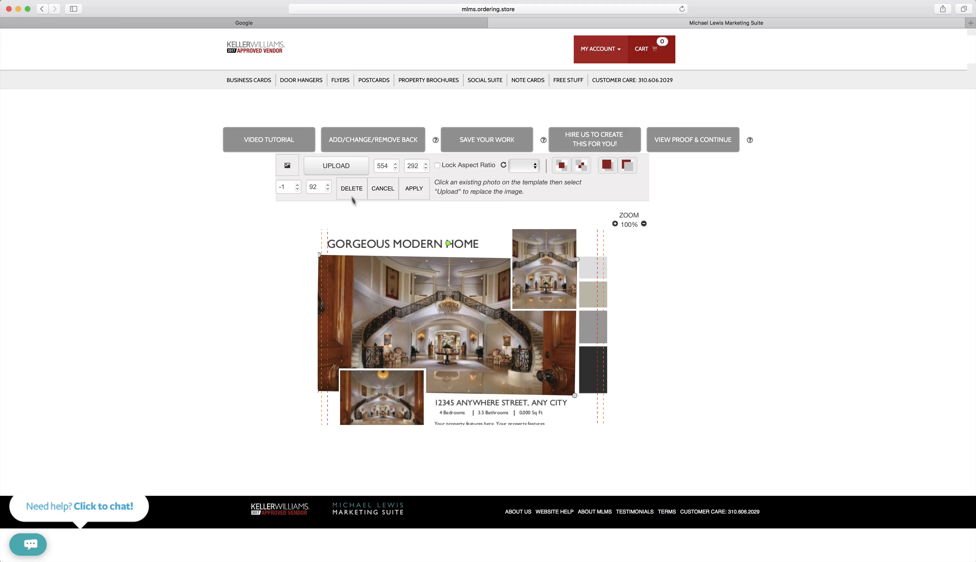
click(348, 187)
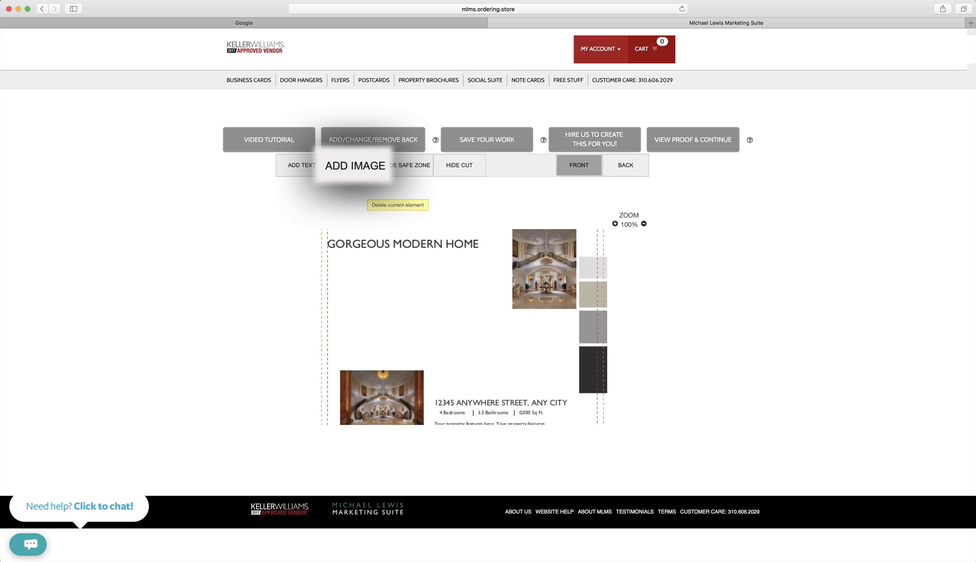
click(358, 171)
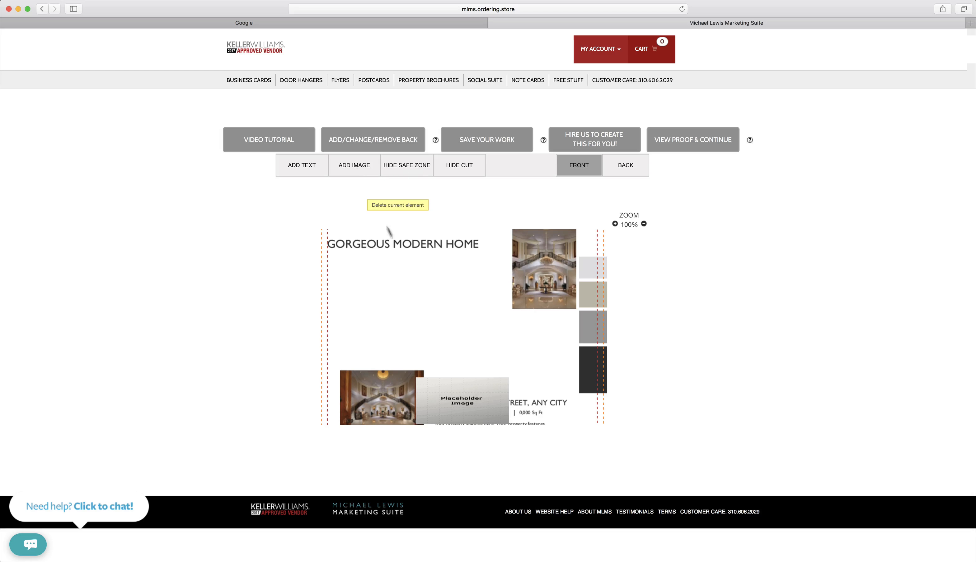
drag(461, 401, 376, 294)
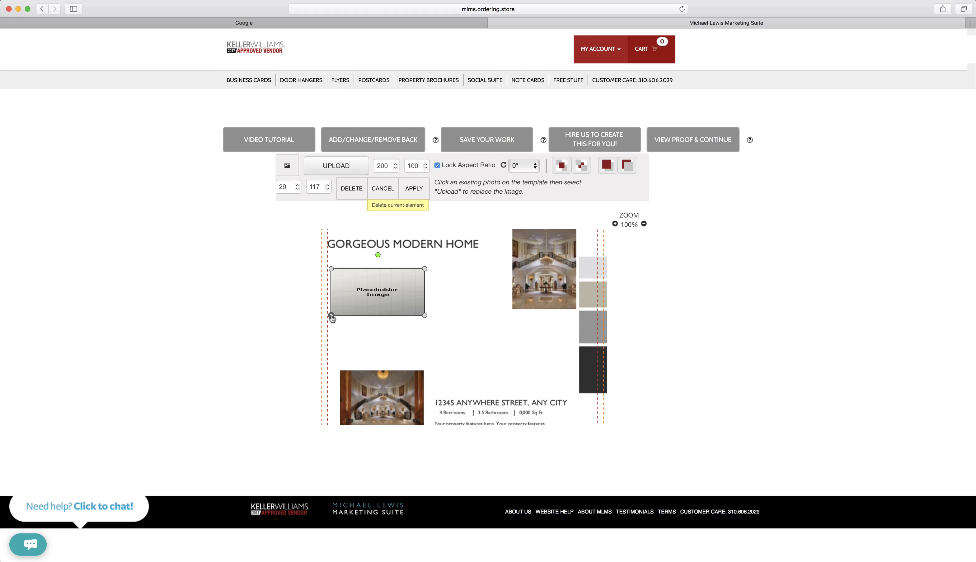
Step: Resize the placeholder image to about 554 by 290 and position it at X 0, Y 90, filling the main photo's area
drag(332, 317, 328, 362)
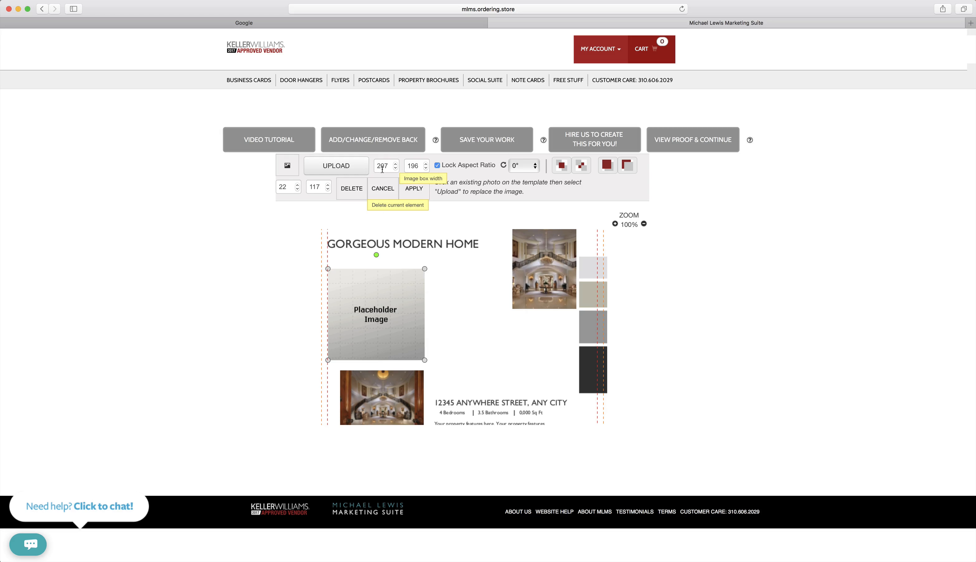
drag(425, 363, 587, 386)
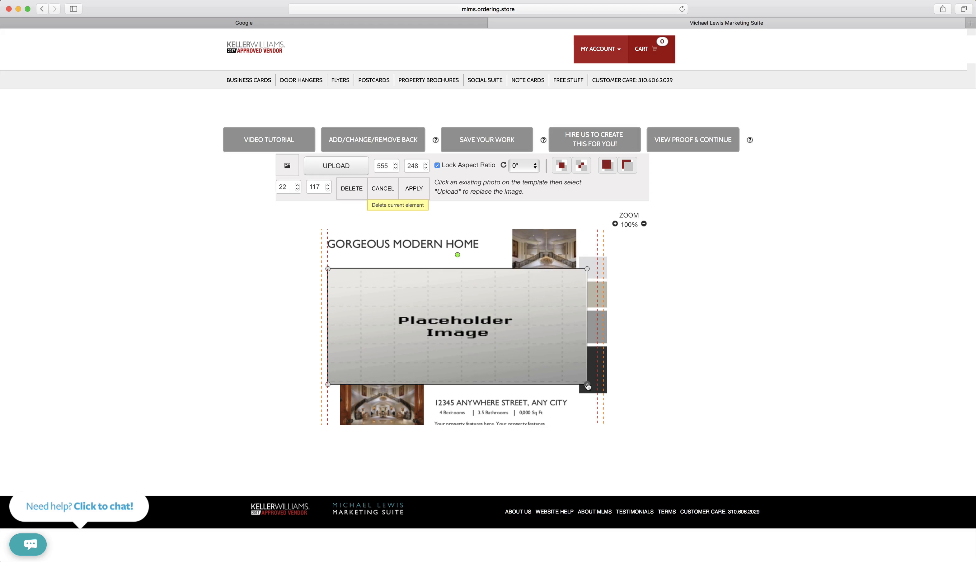
mouse_move(484, 356)
mouse_down()
mouse_move(475, 341)
mouse_move(489, 355)
mouse_up()
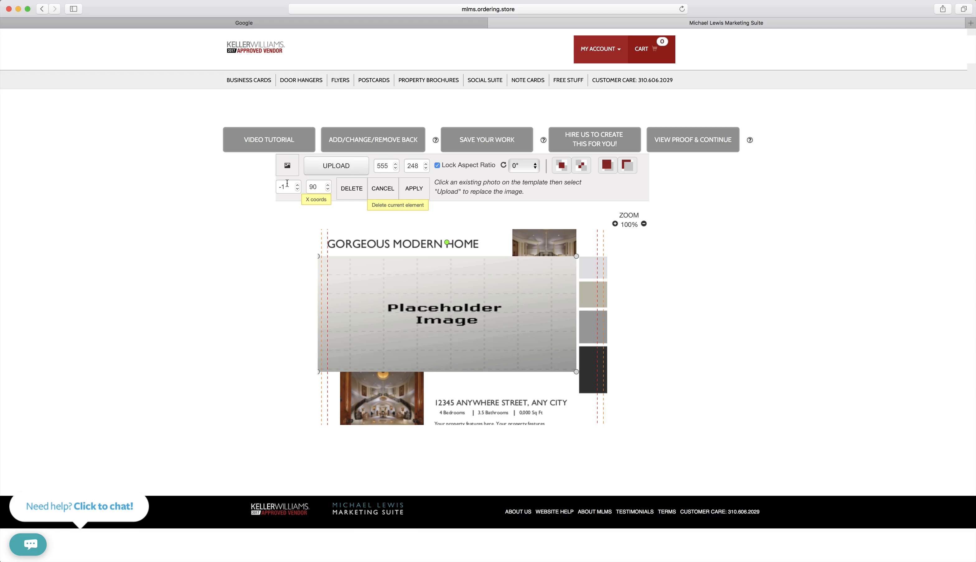
click(297, 186)
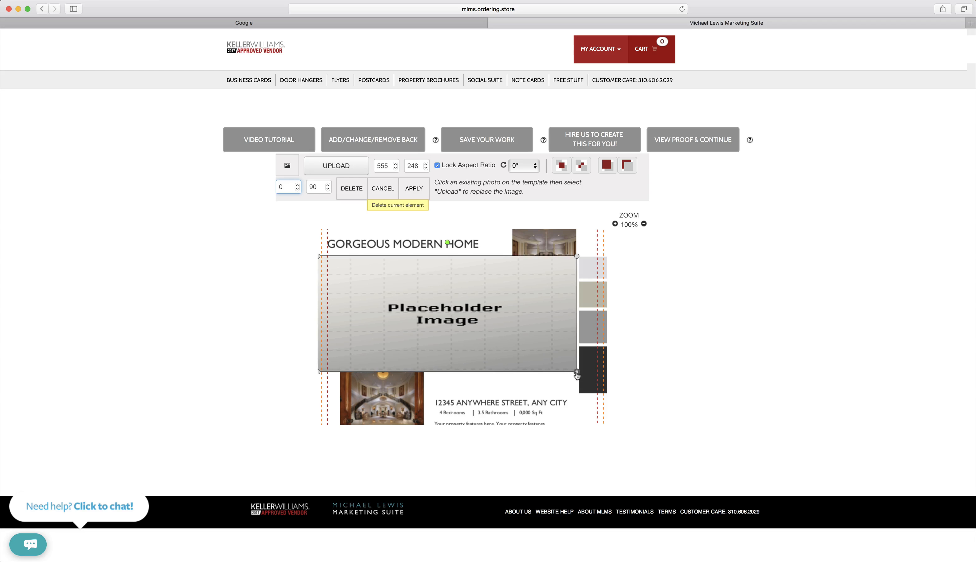
drag(577, 373, 577, 392)
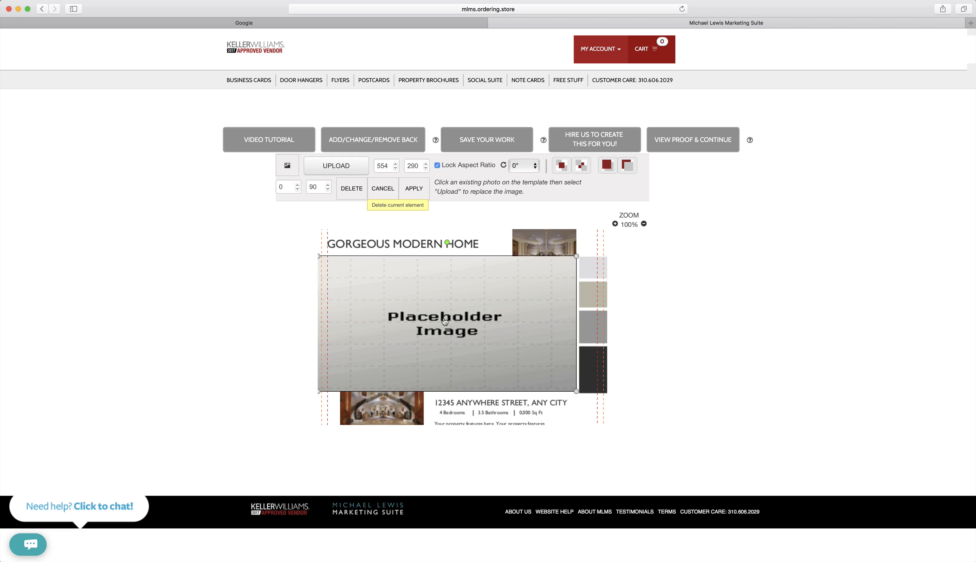
Step: Fill the main placeholder with Straircase.jpeg, cropped to the image's full width without the strip along its top edge
click(352, 167)
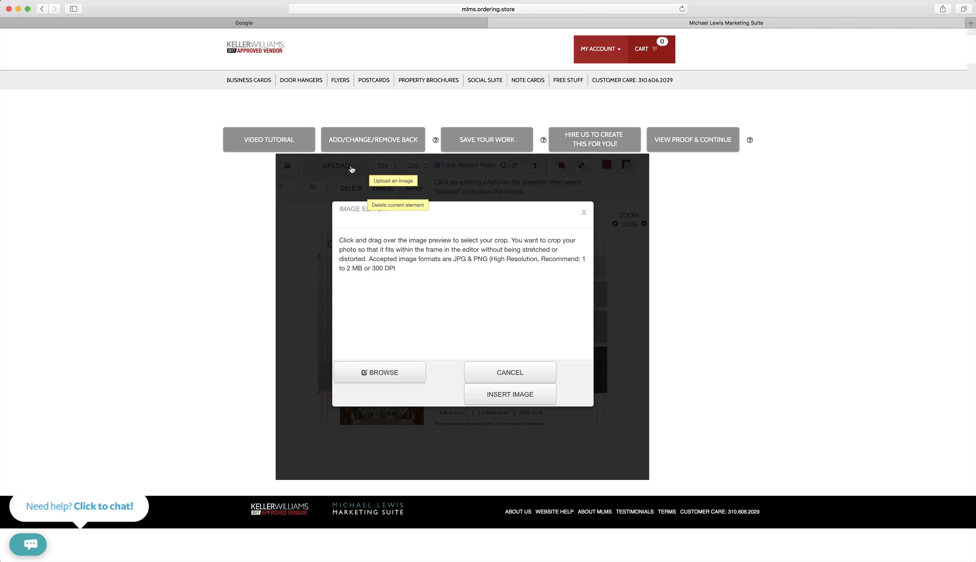
click(402, 372)
click(437, 71)
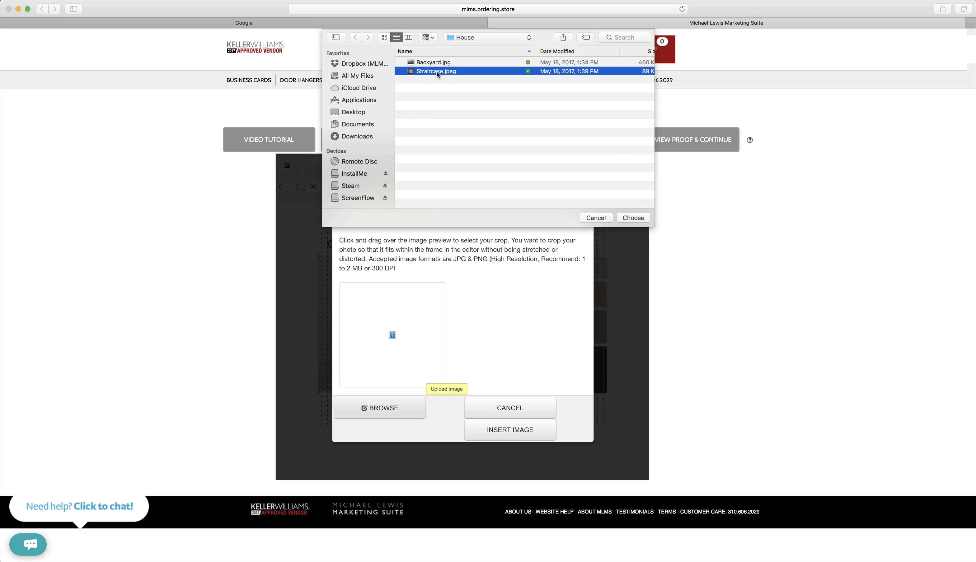
click(633, 218)
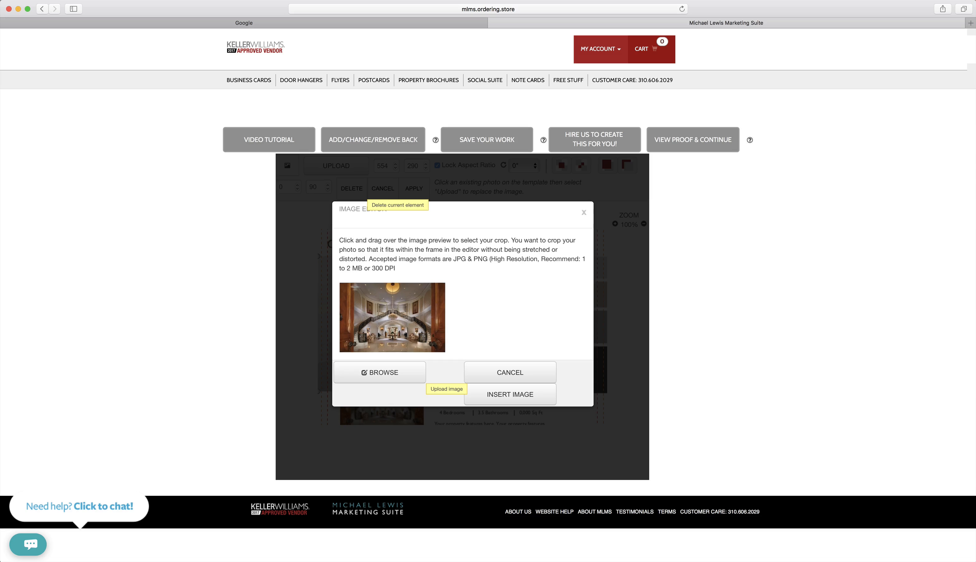
drag(340, 283, 482, 368)
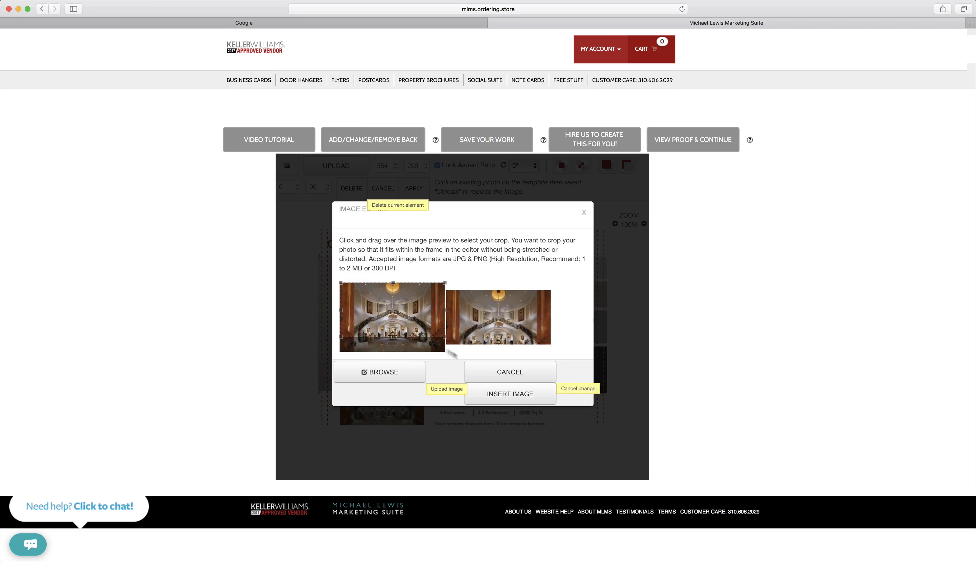
drag(411, 318, 410, 332)
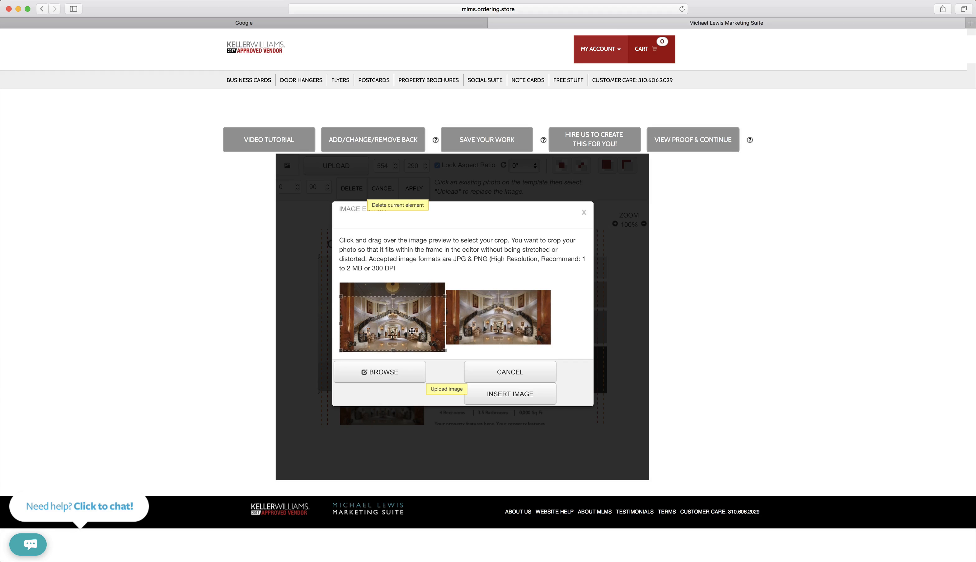
click(504, 403)
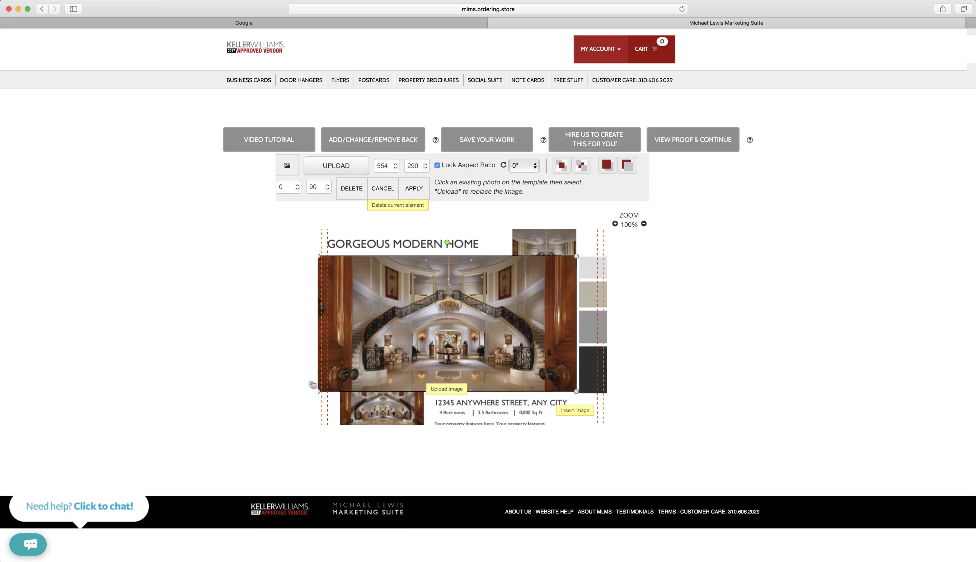
Step: Send the large main staircase photo behind the two smaller overlapping photos and apply the change
scroll(264, 374, down, 1)
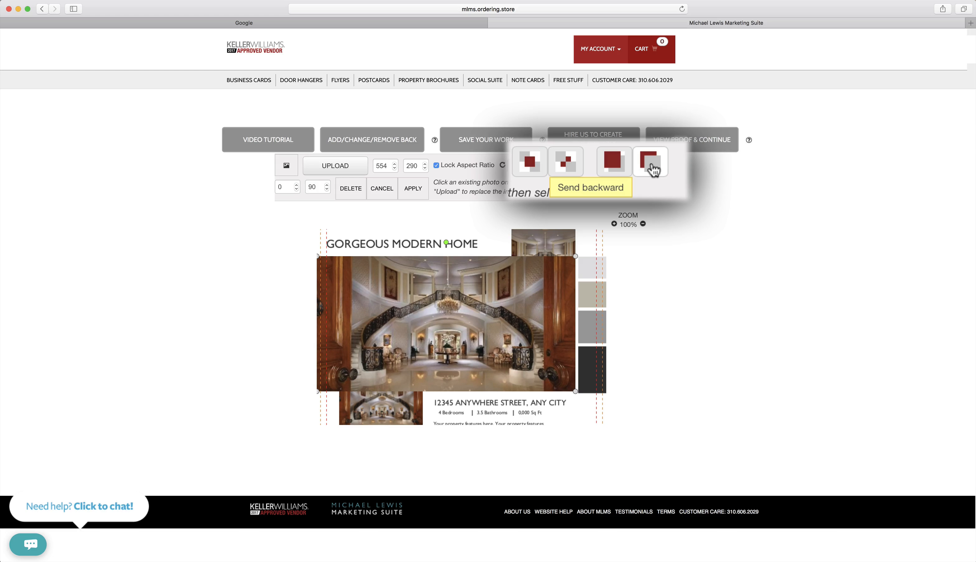
click(572, 170)
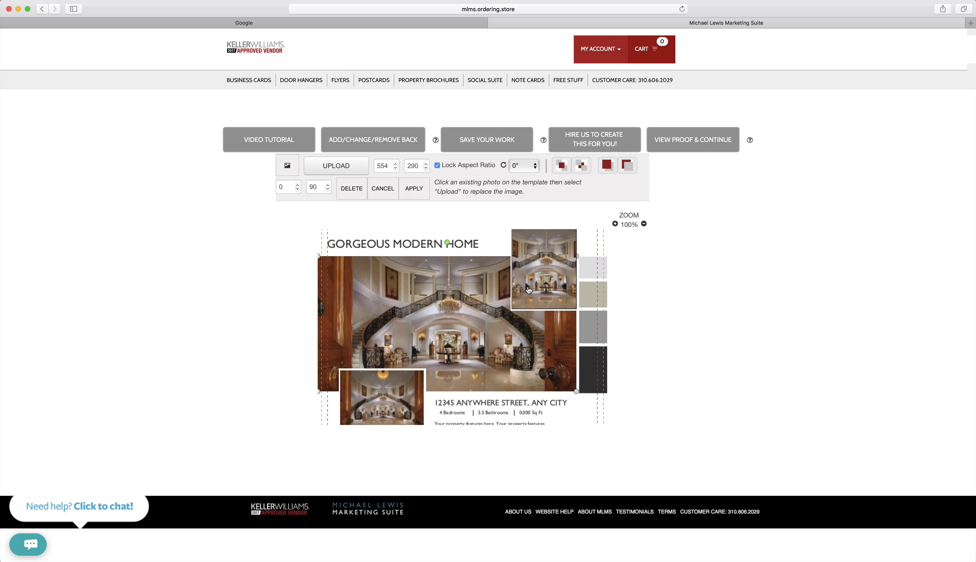
click(420, 193)
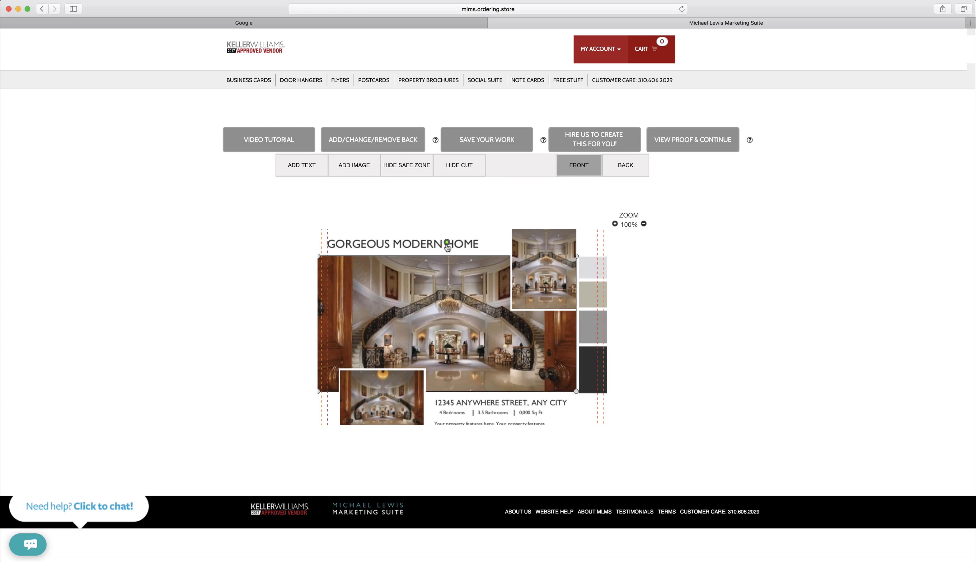
Step: Rotate the large main staircase photo slightly clockwise using its rotation handle
mouse_move(447, 243)
mouse_down()
mouse_move(431, 244)
mouse_move(449, 250)
mouse_up()
scroll(448, 250, down, 1)
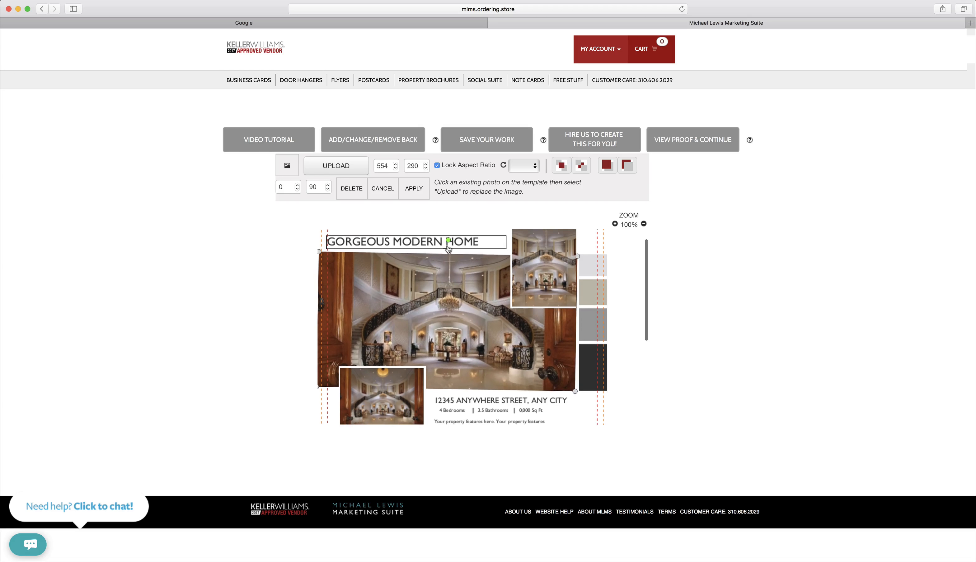
scroll(449, 250, up, 1)
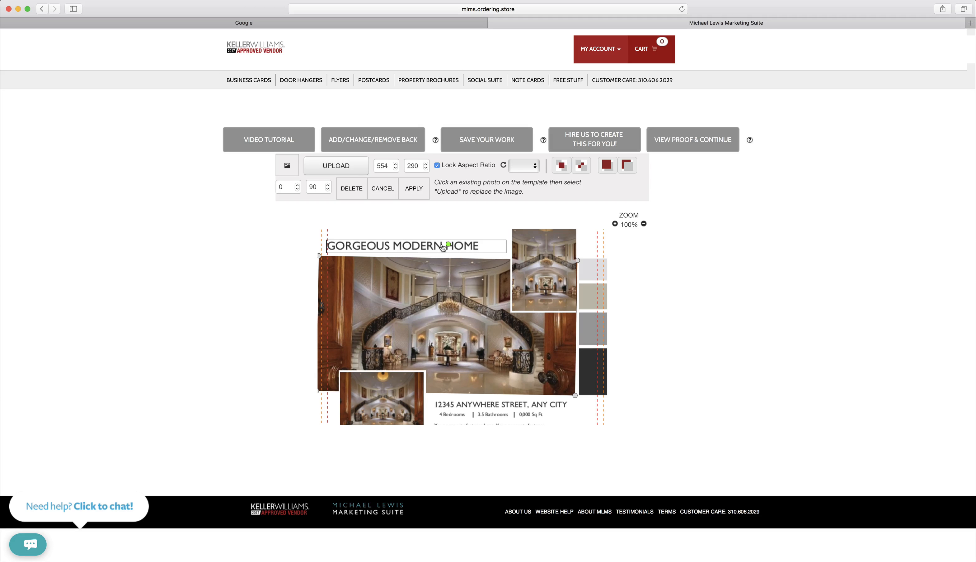